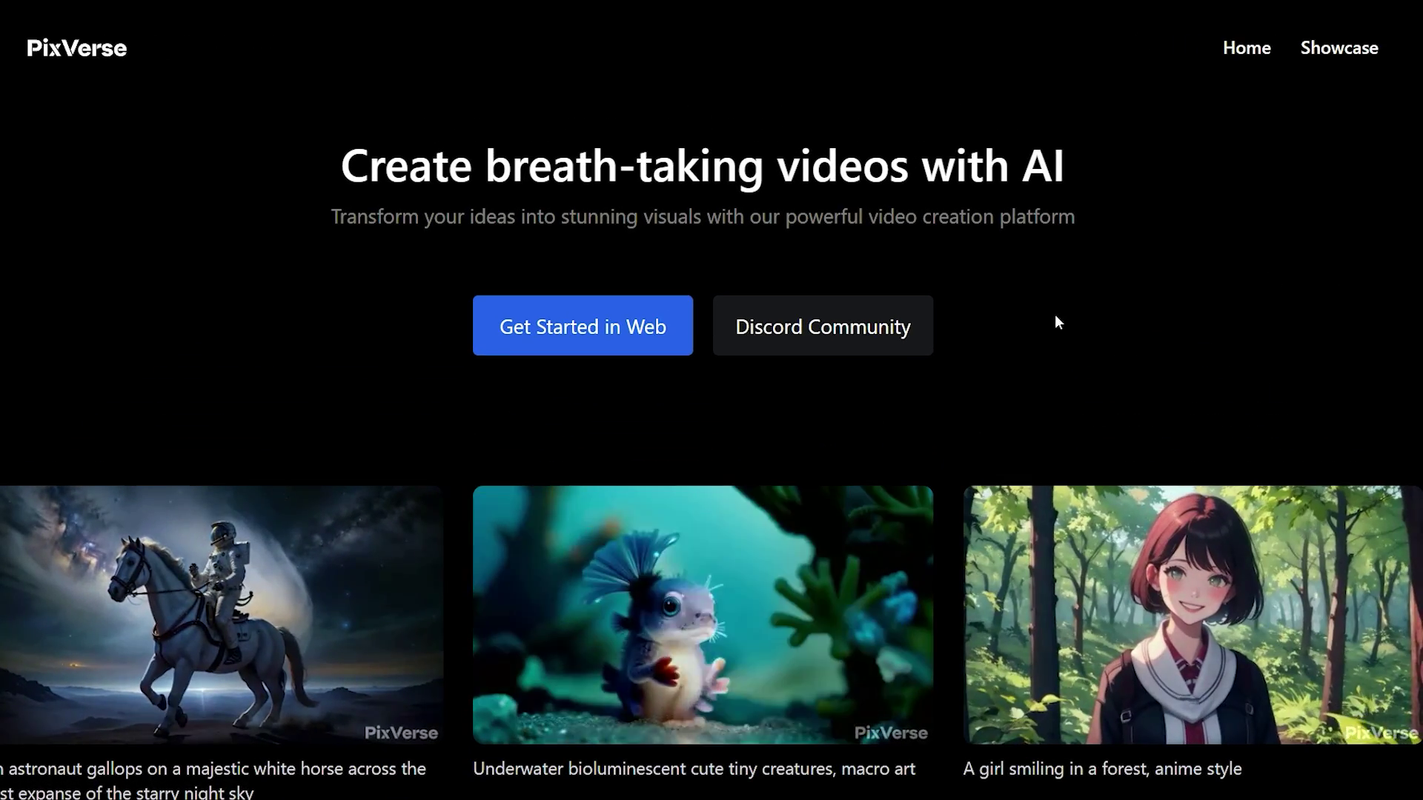
- Accept the invite to join the PixVerse Discord server
click(876, 349)
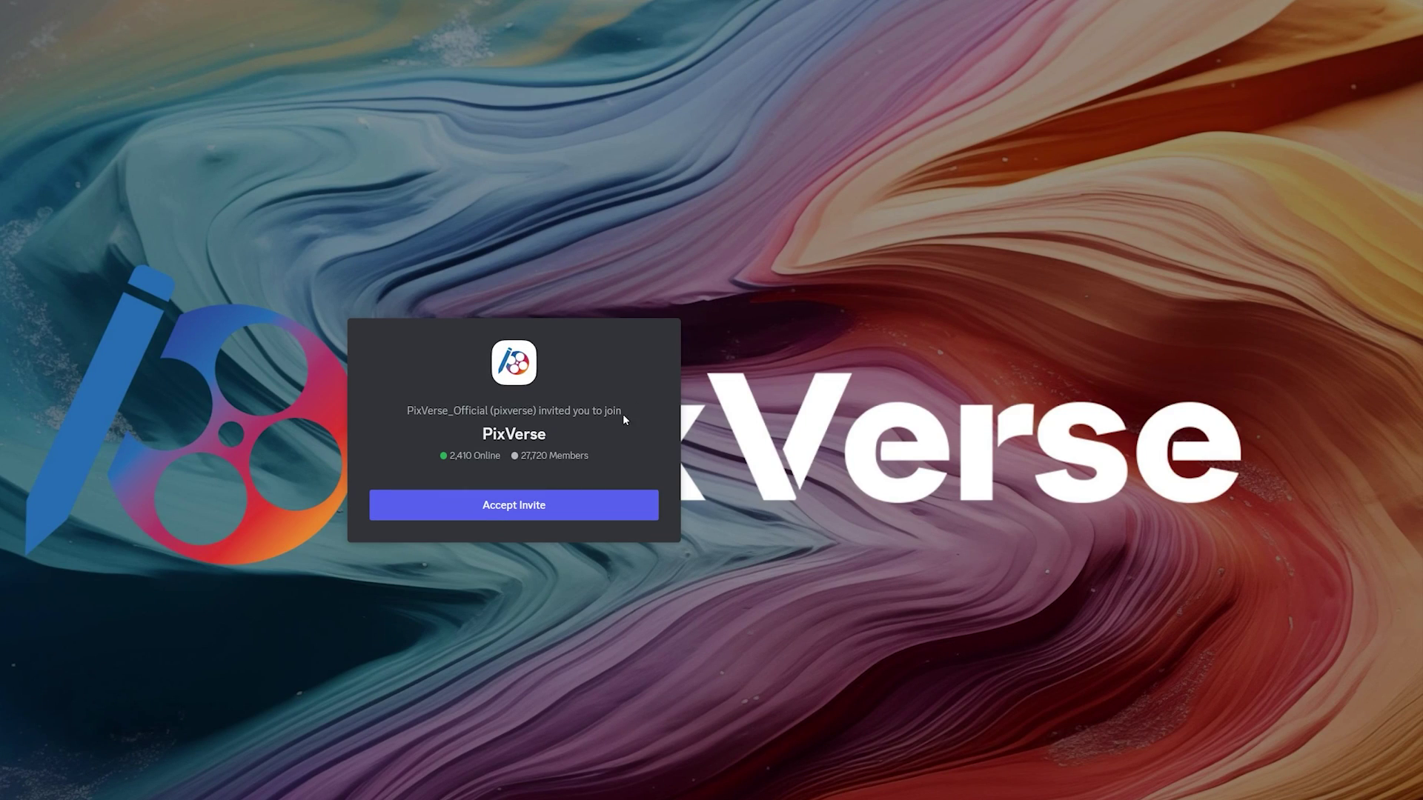
click(635, 507)
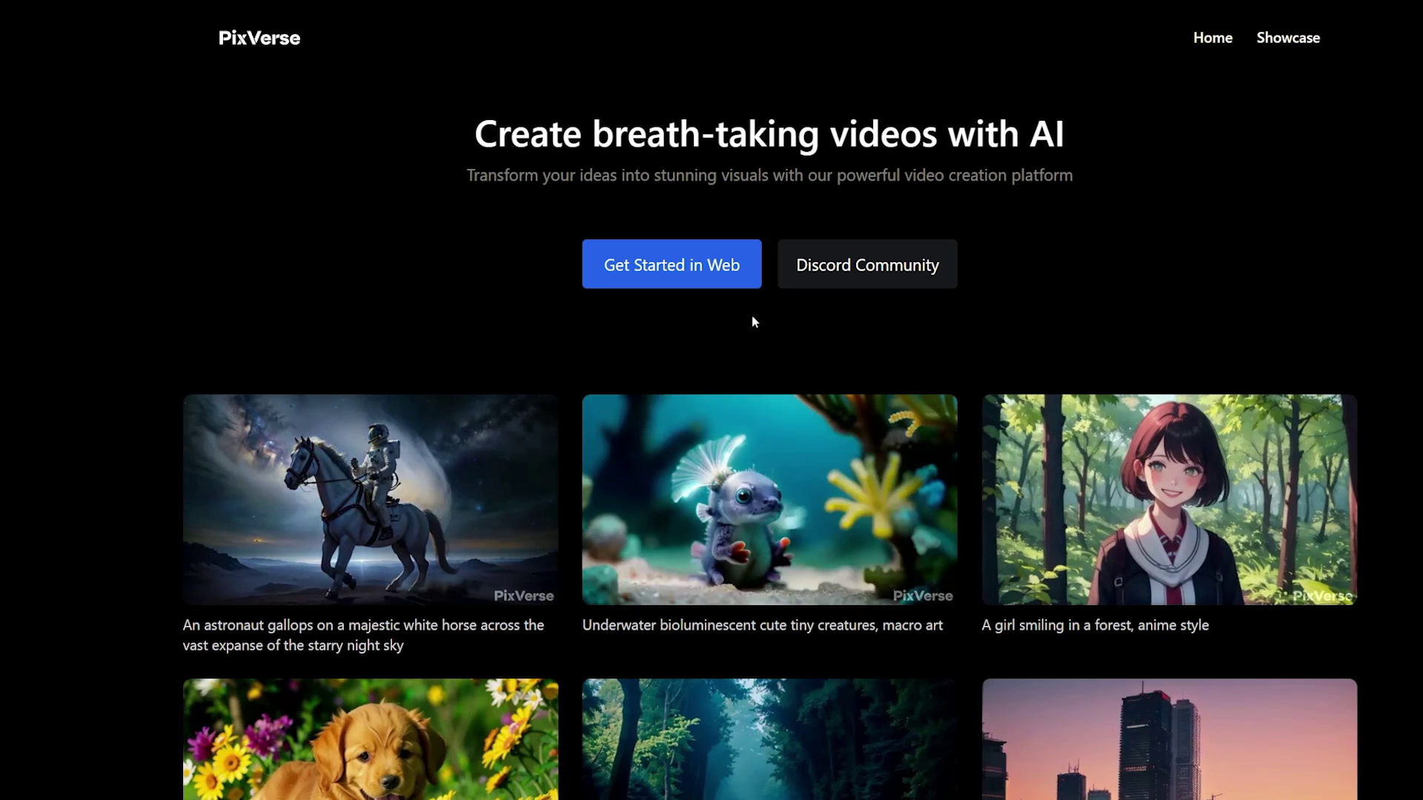
- Start PixVerse on the web and scroll down to the Popular Videos gallery
click(674, 278)
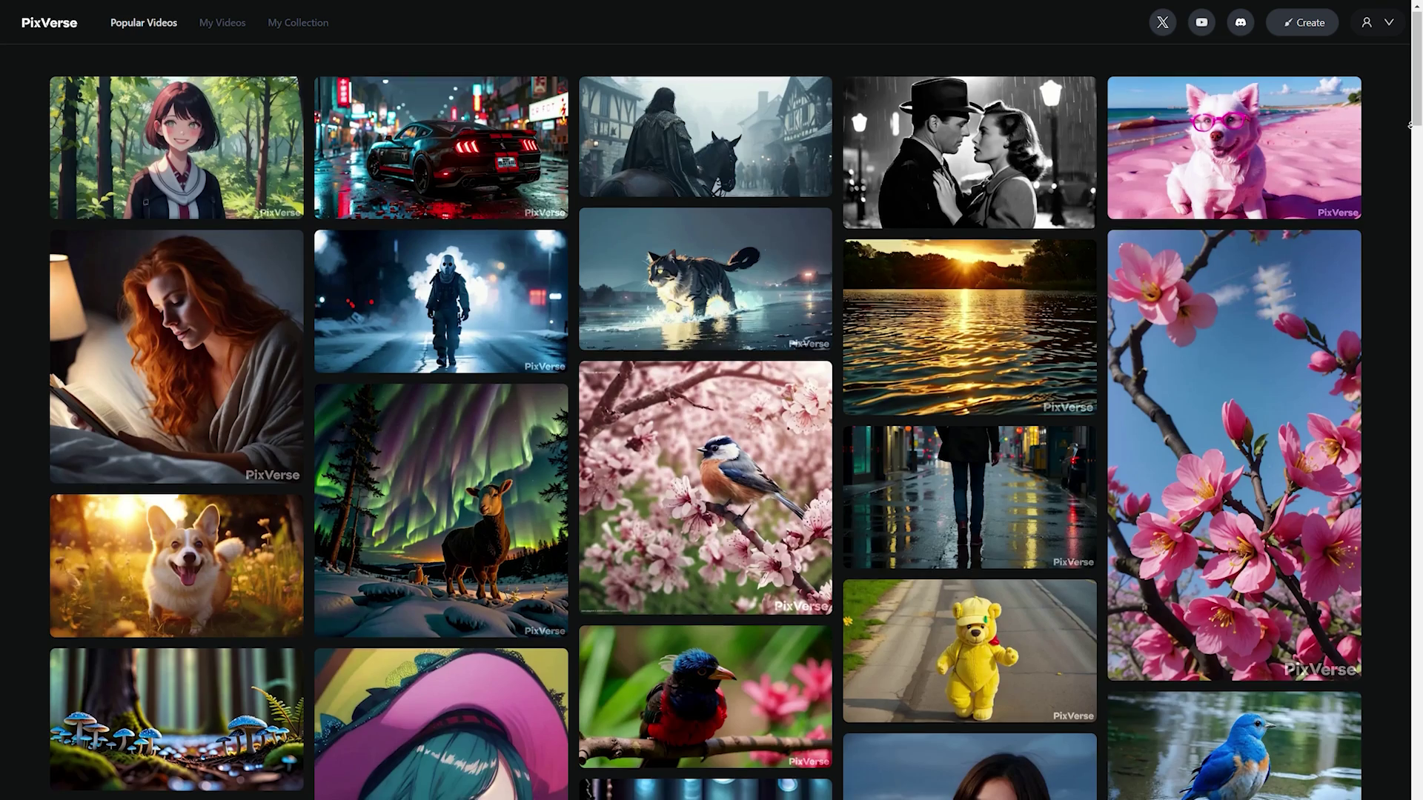
scroll(1410, 129, down, 1)
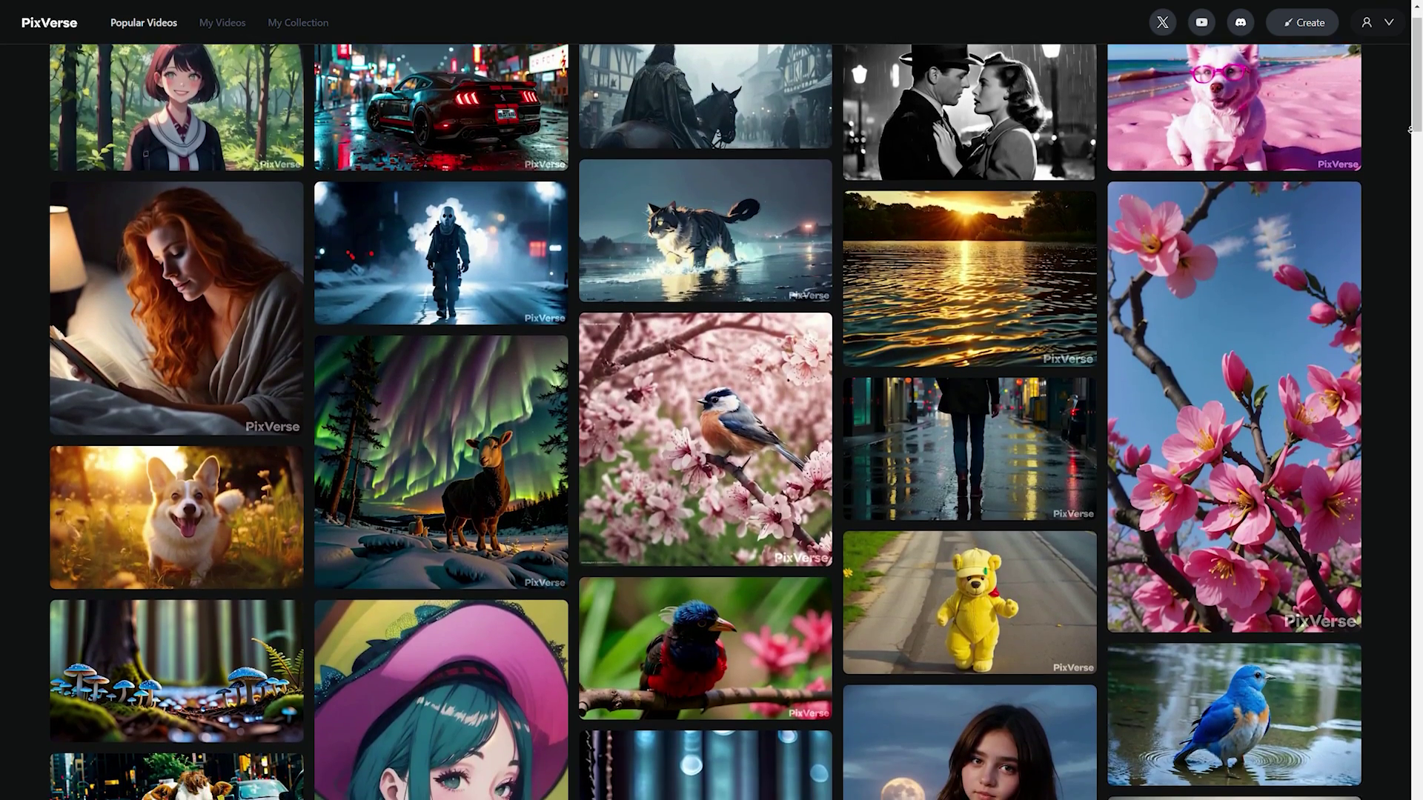
scroll(1410, 130, down, 1)
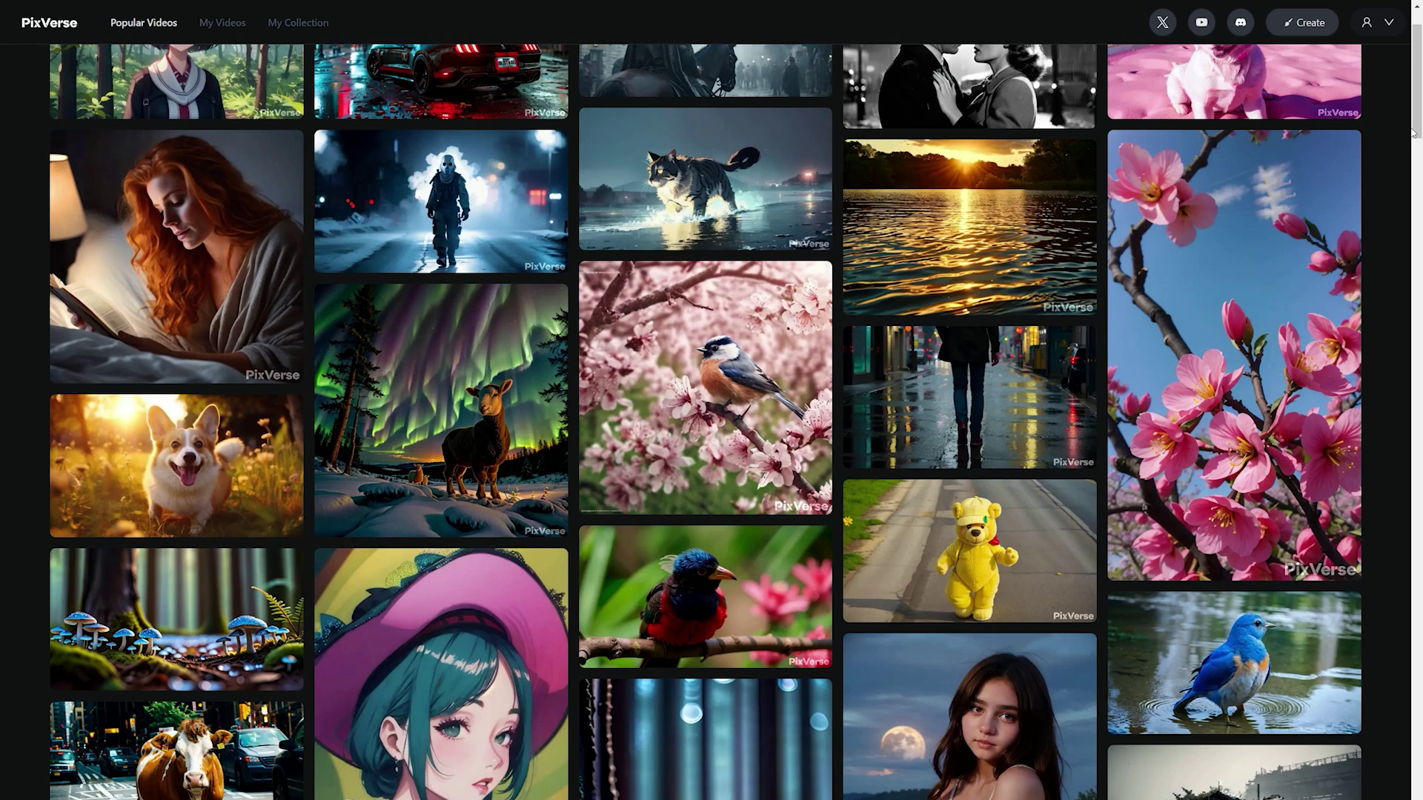
- View the giant cat and Ghost walking video details, returning to the gallery after each
click(729, 194)
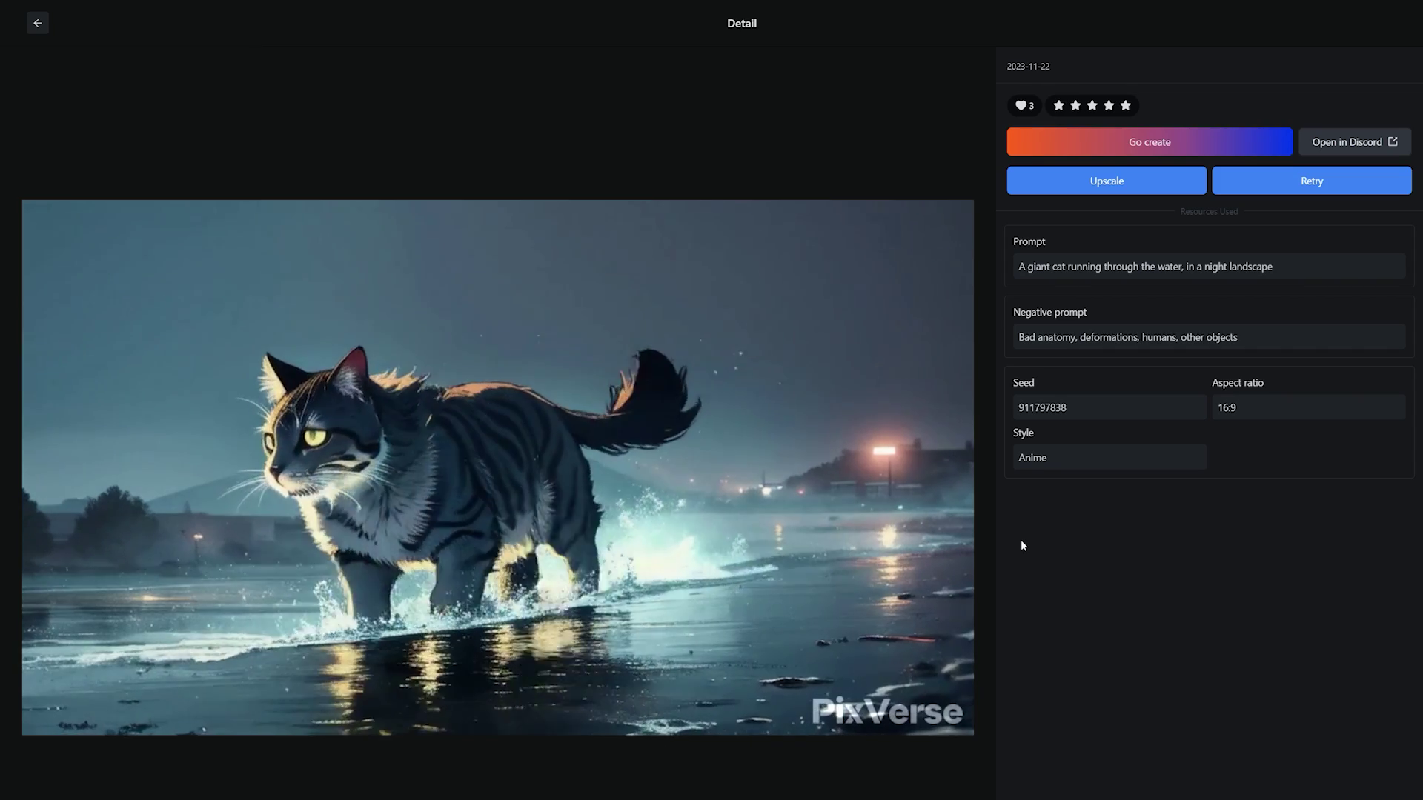
click(37, 23)
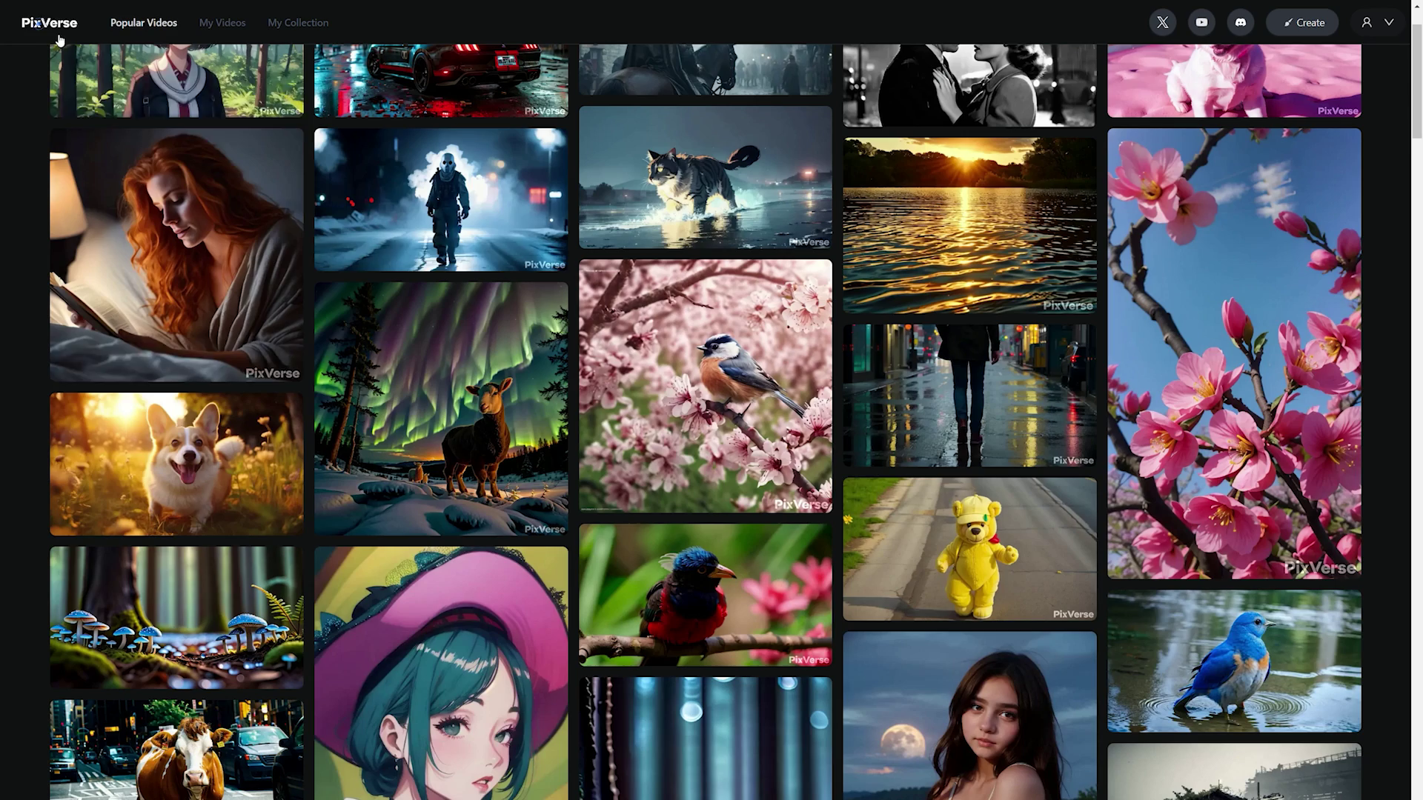
click(451, 207)
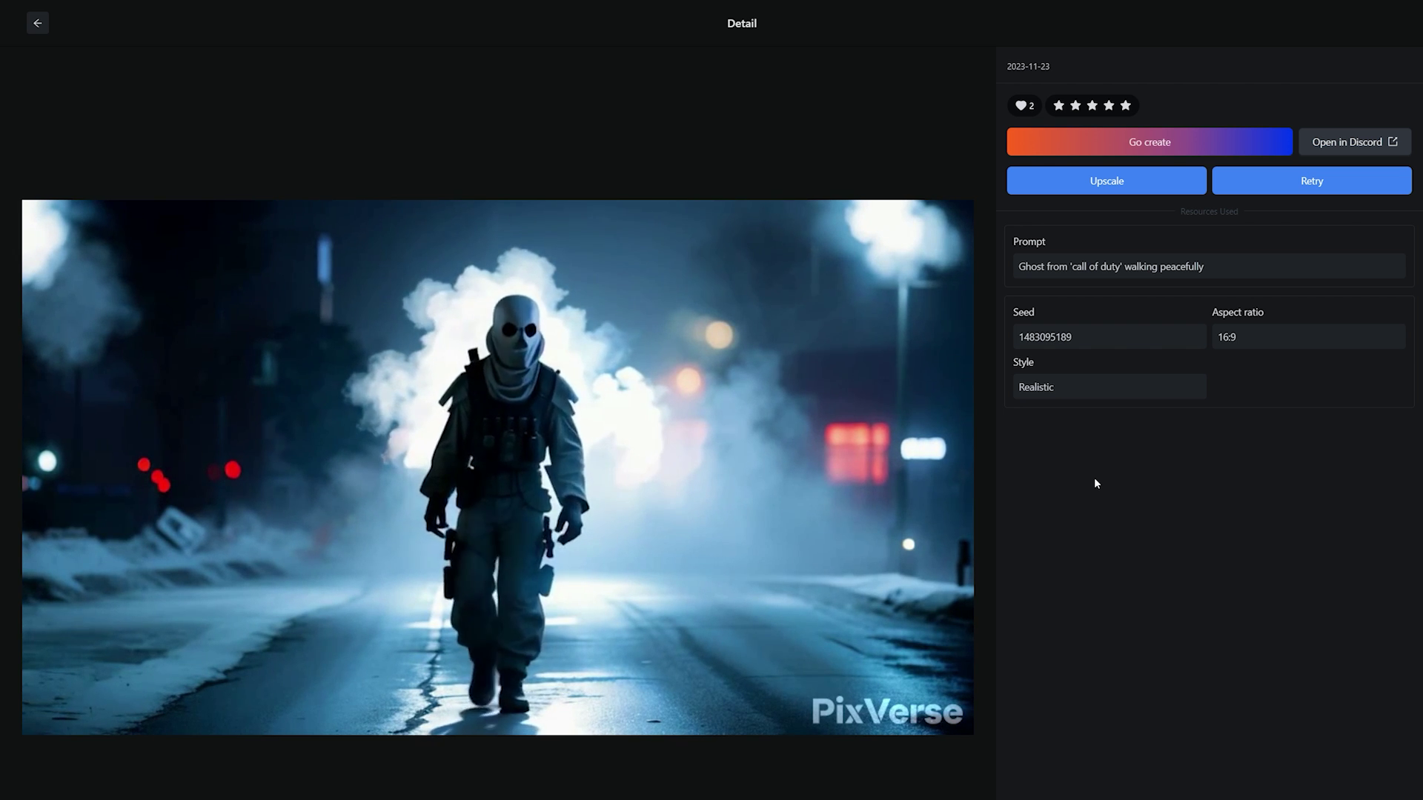
key(Escape)
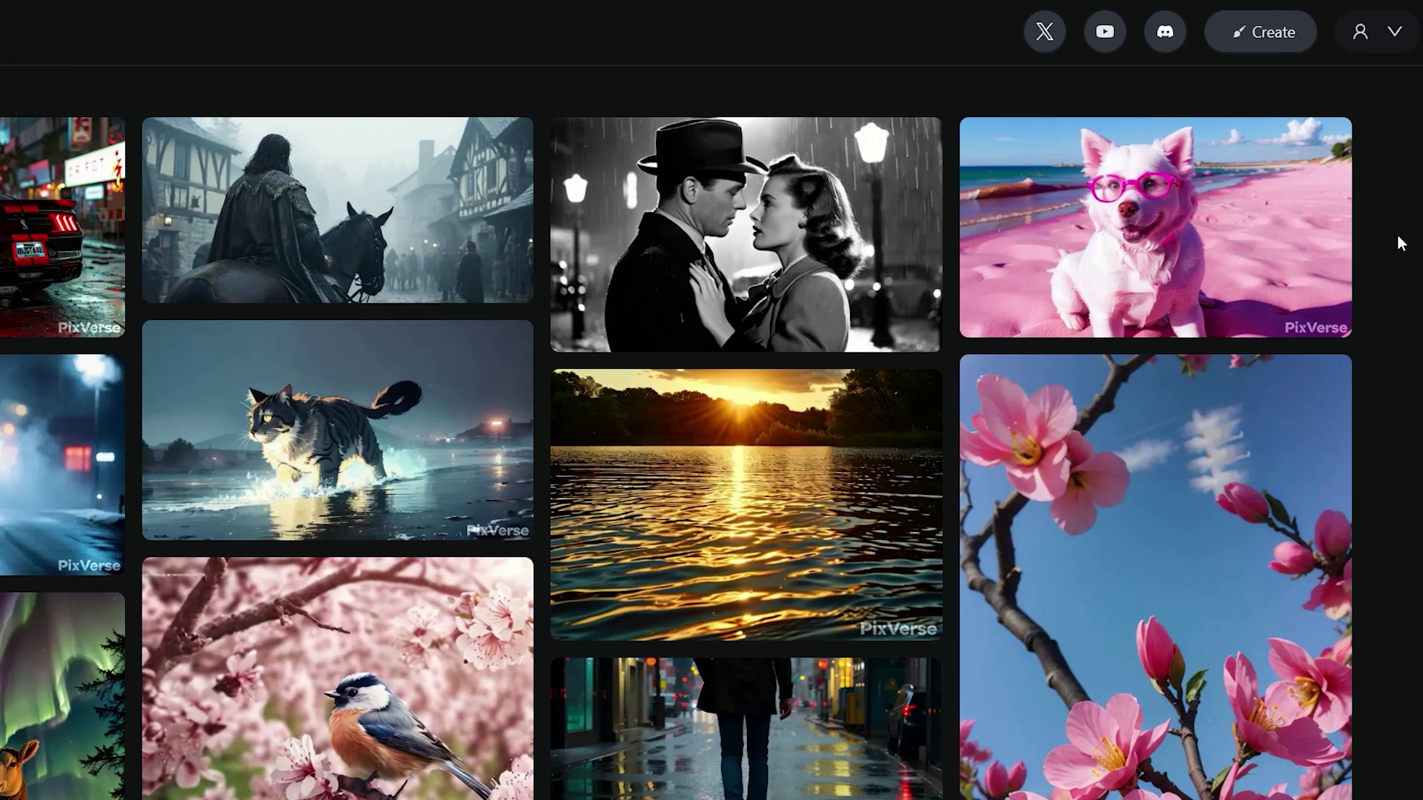
- In Text to Video, enter the prompt 'a blue-haired mage singing'
click(1273, 37)
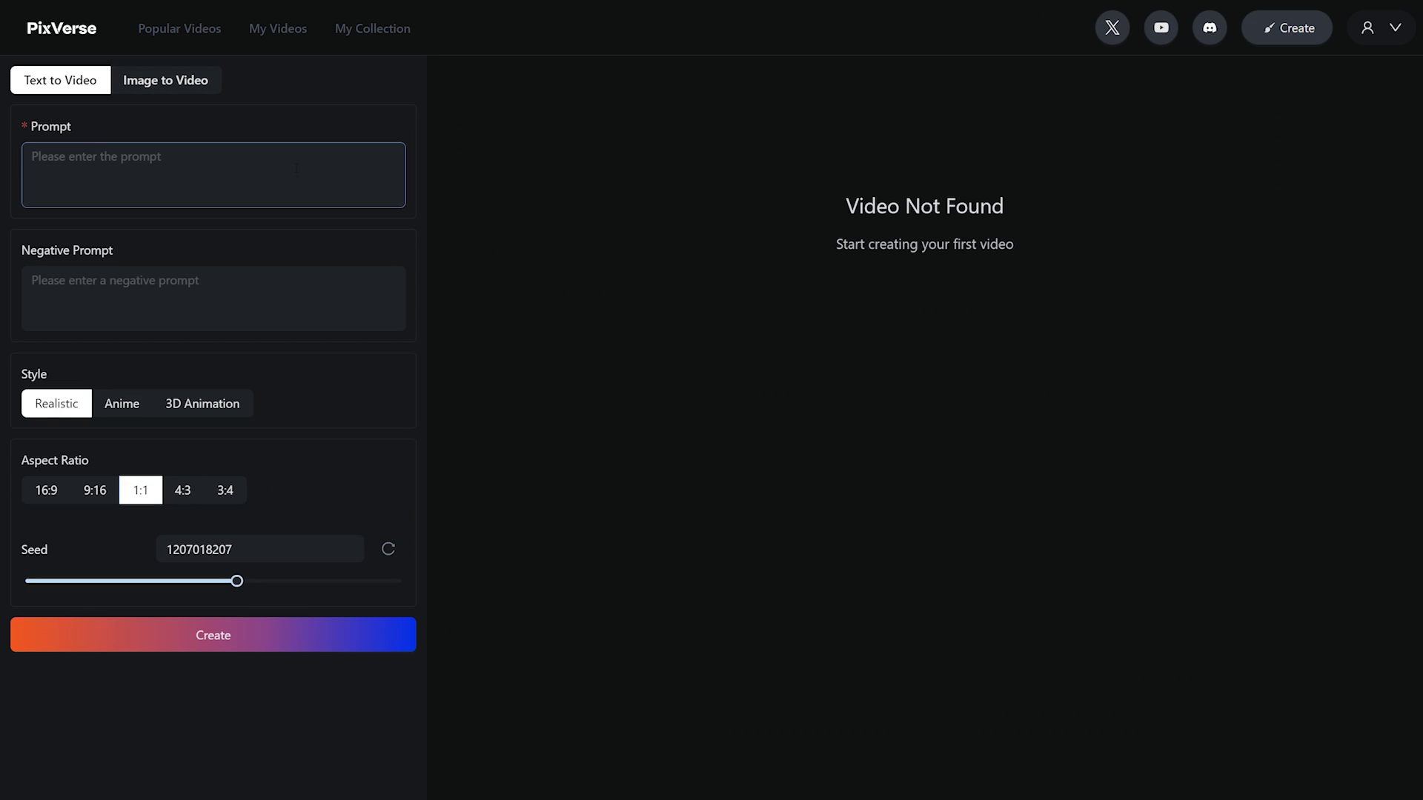
click(160, 83)
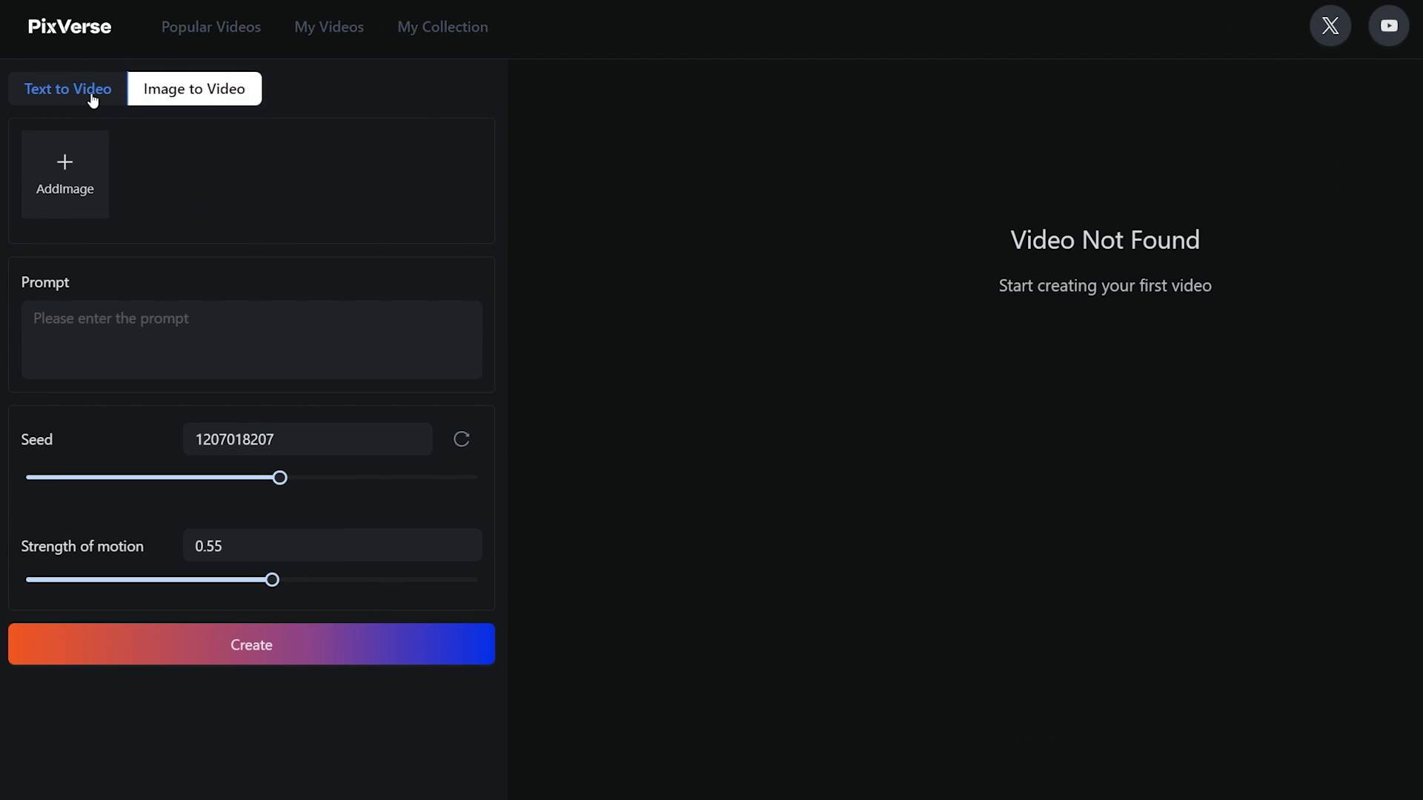
click(92, 100)
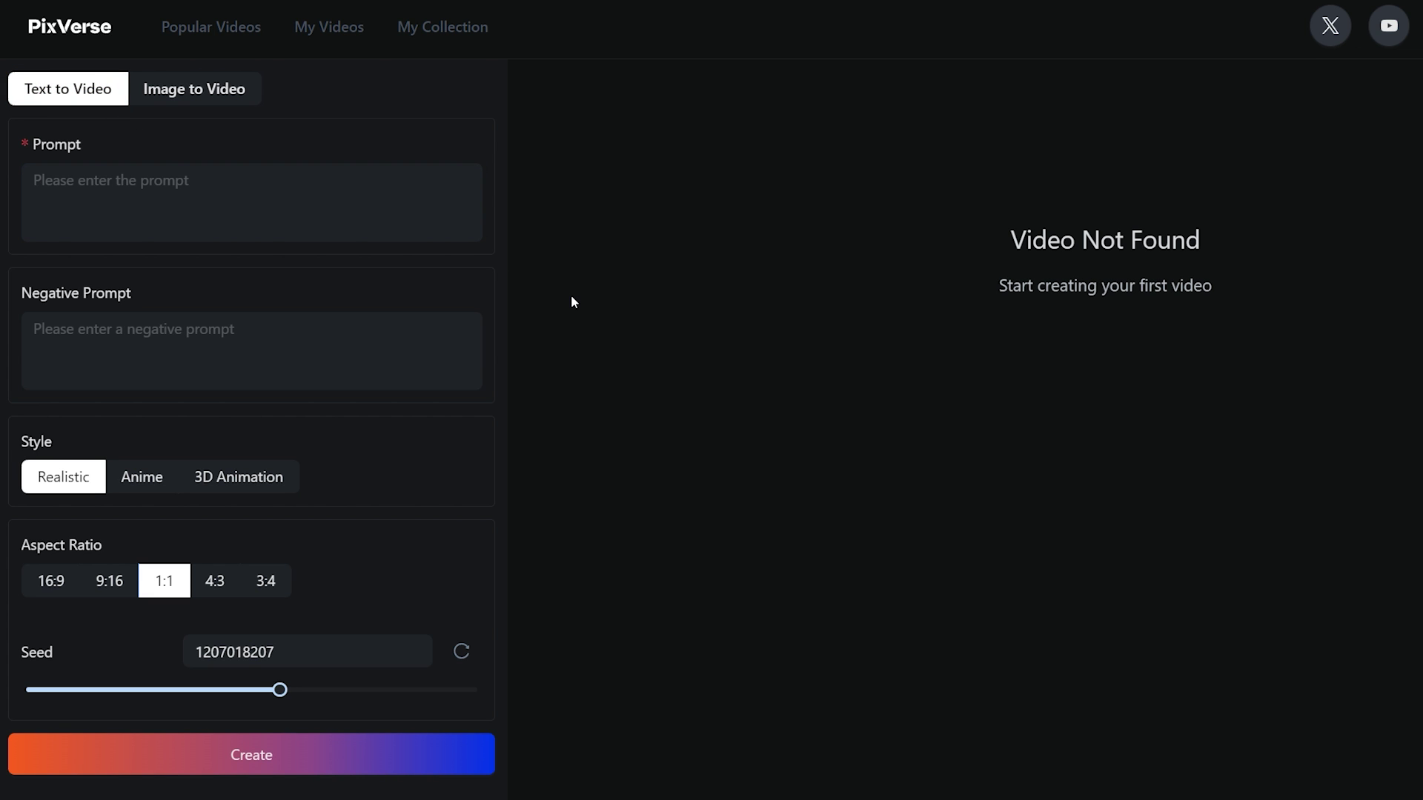
click(412, 213)
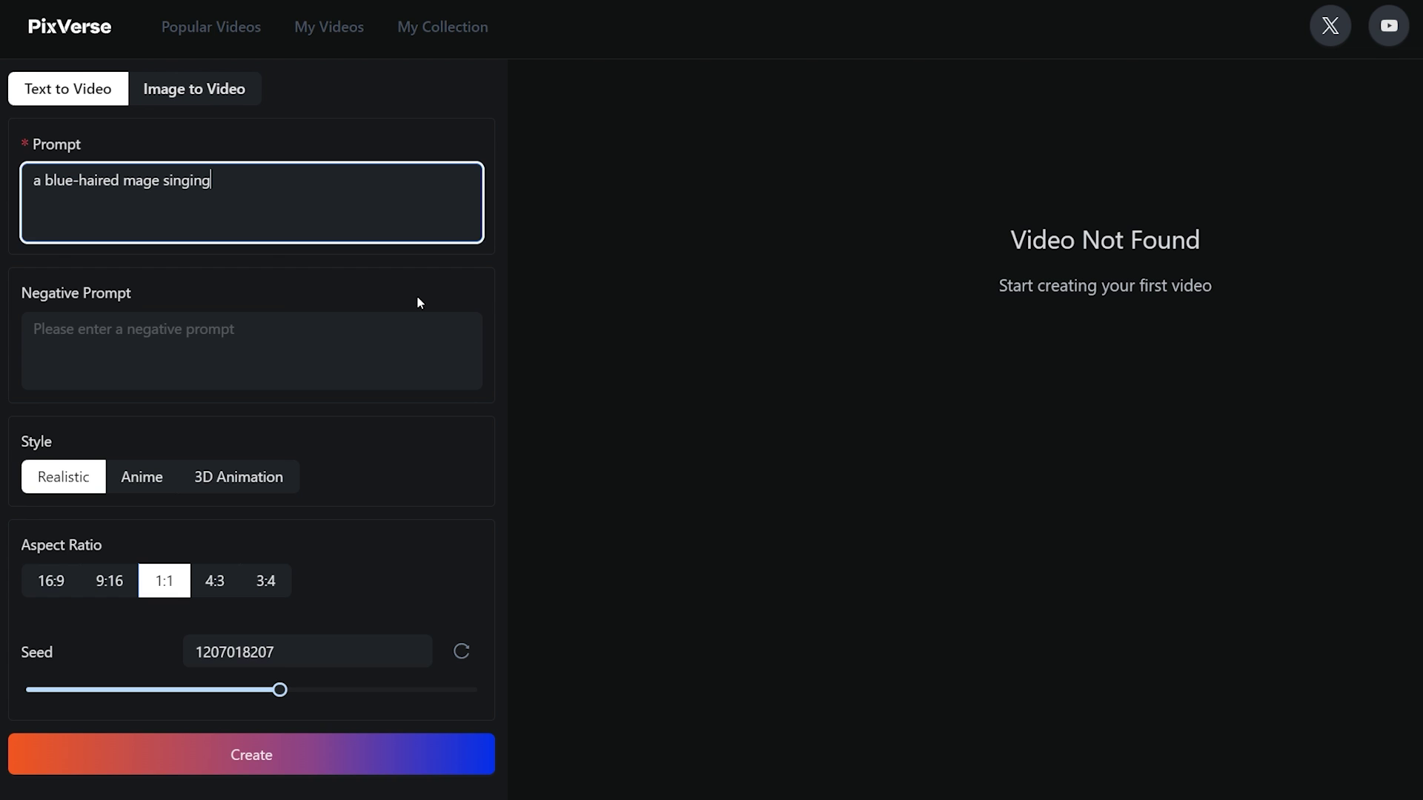
click(416, 331)
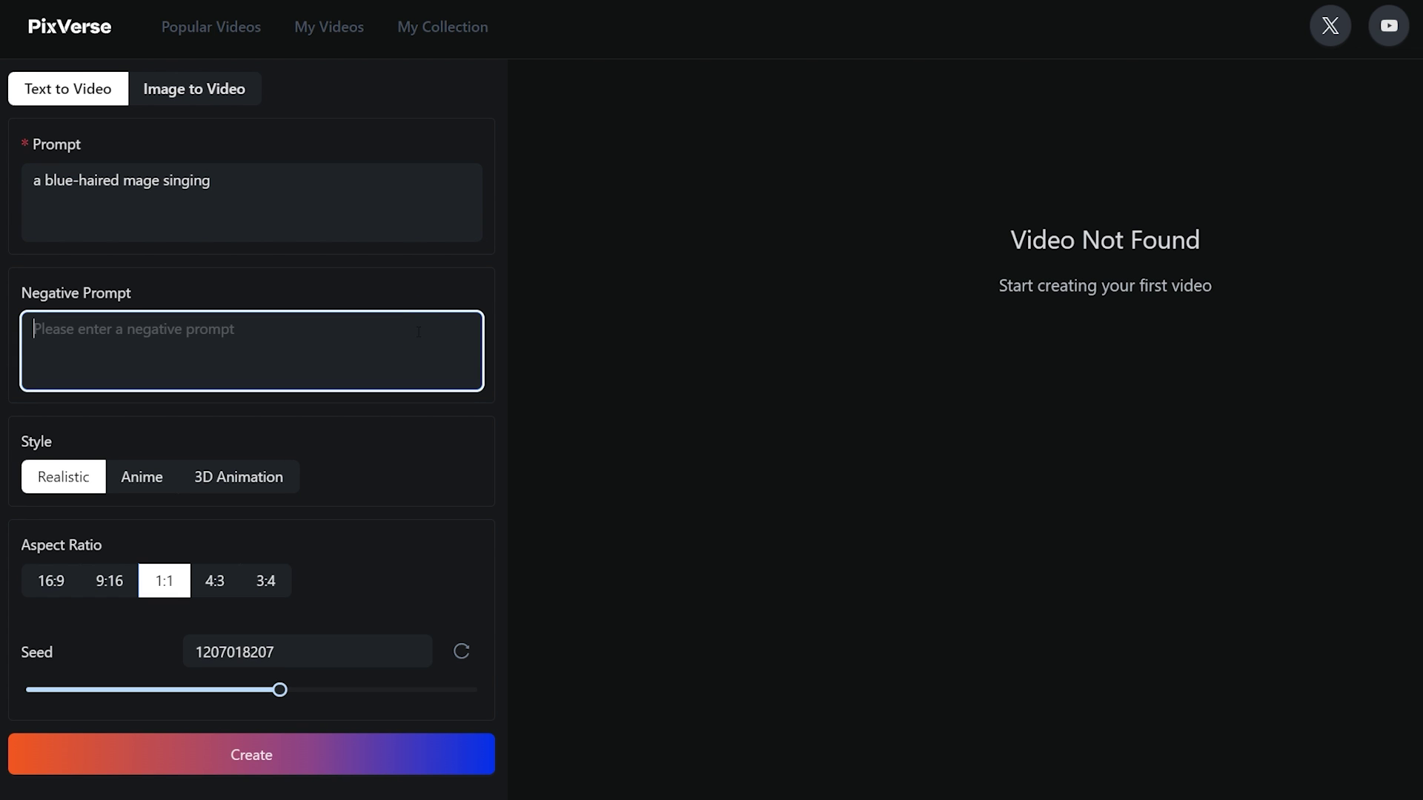
click(149, 491)
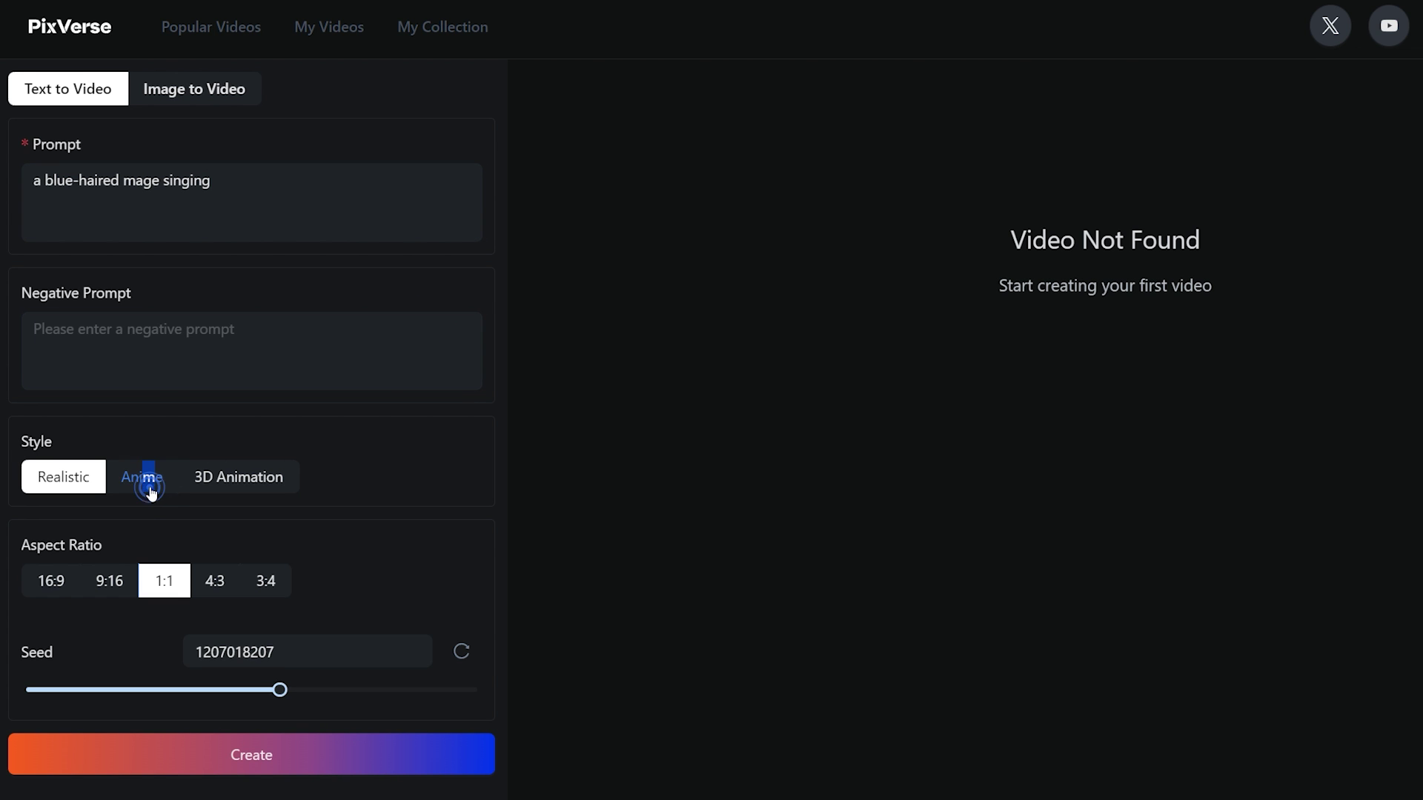
click(224, 486)
click(84, 478)
click(104, 585)
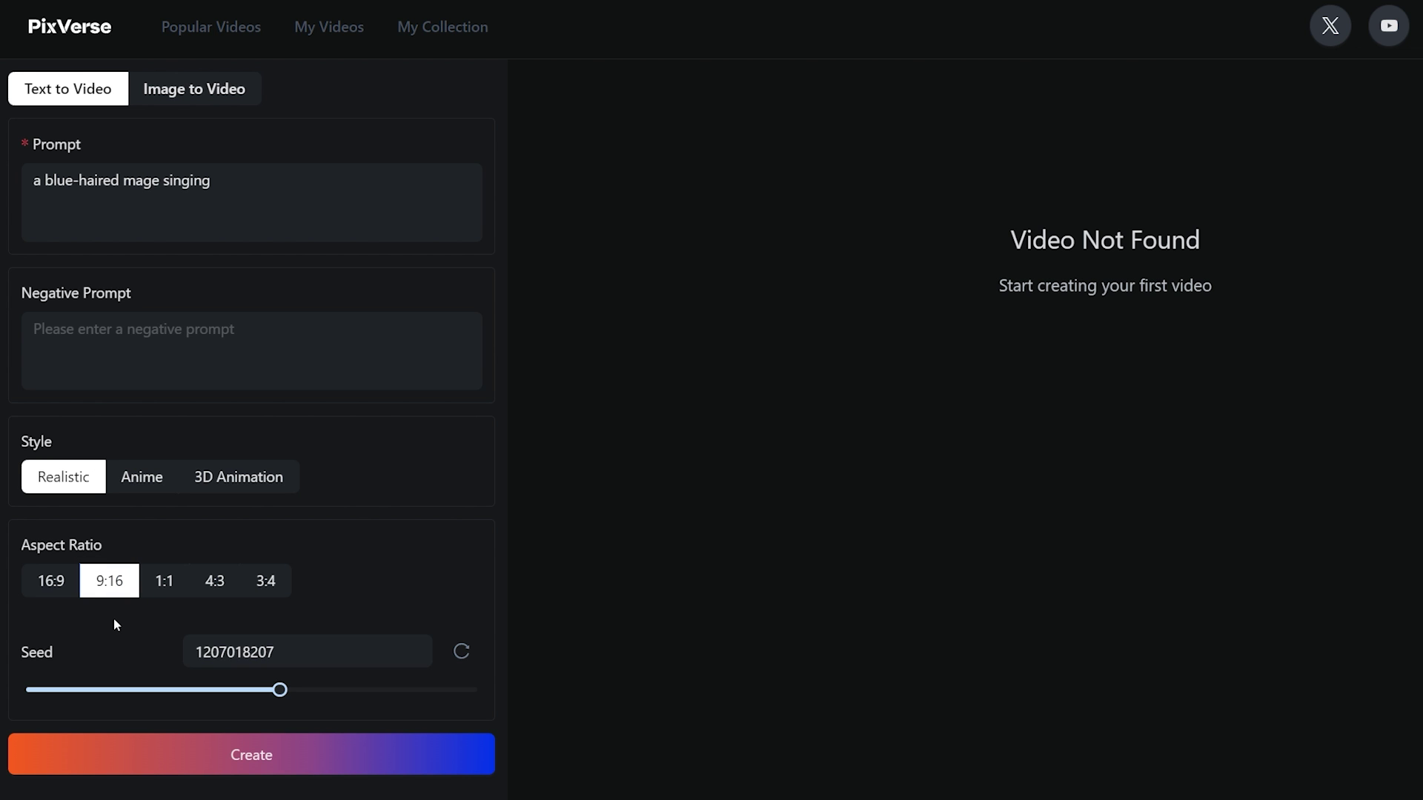
click(319, 660)
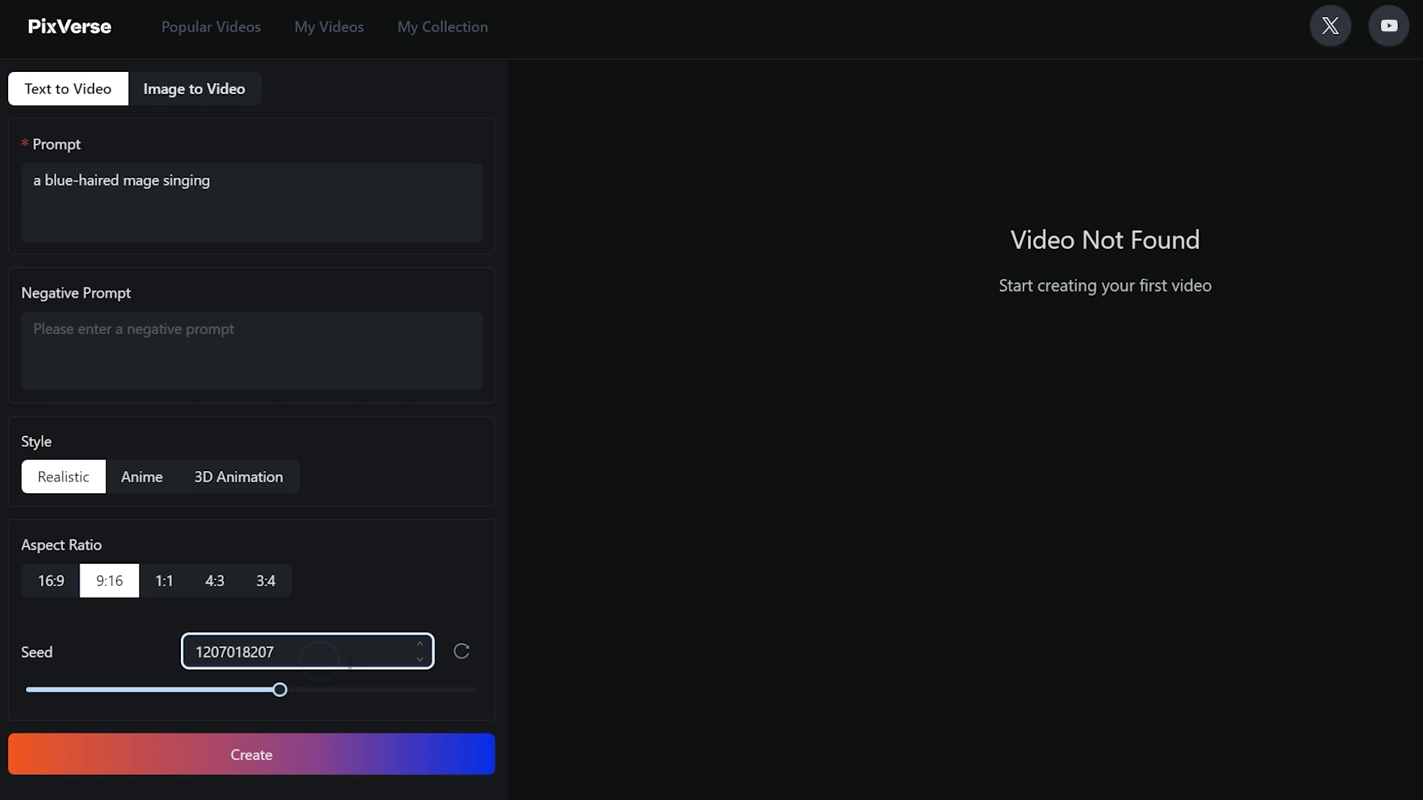
click(278, 709)
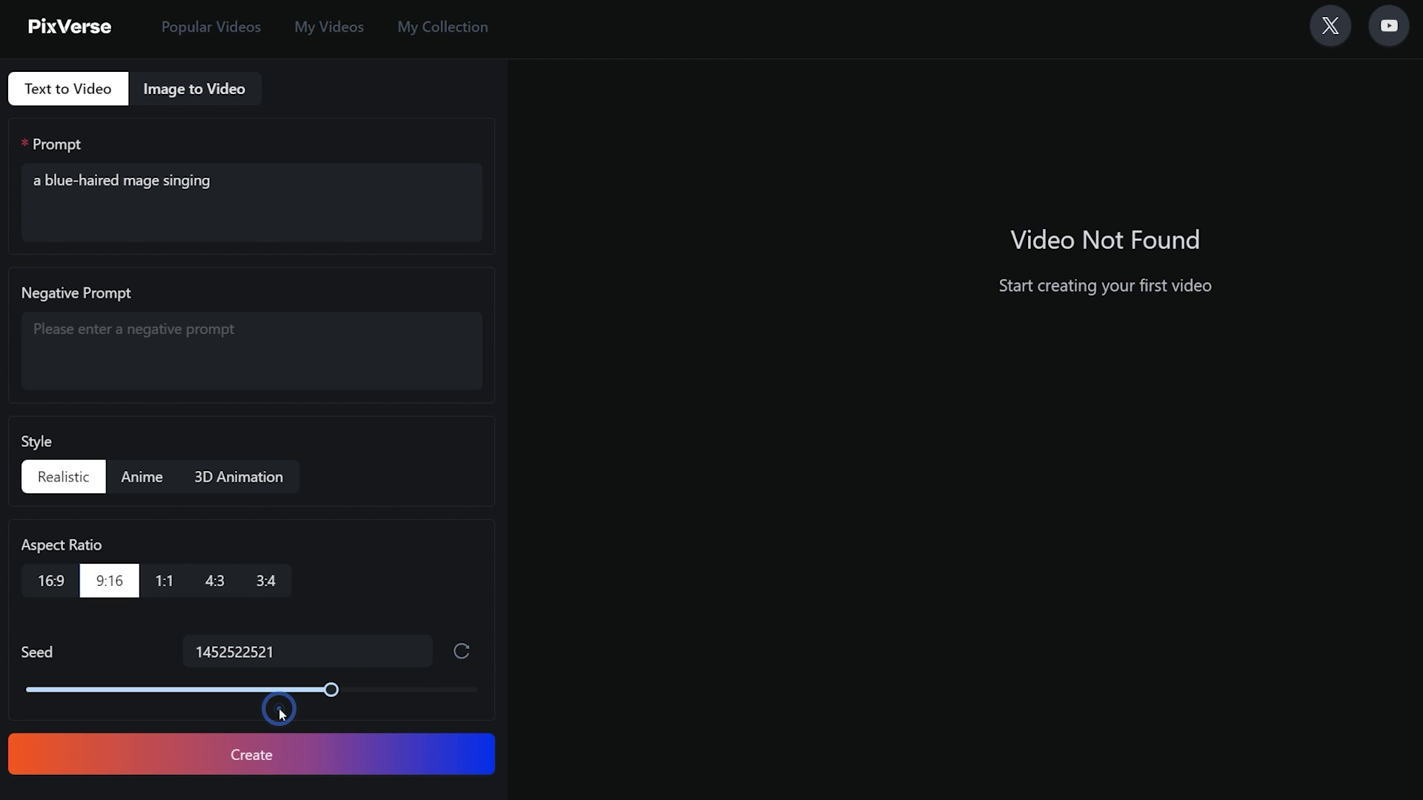
click(312, 756)
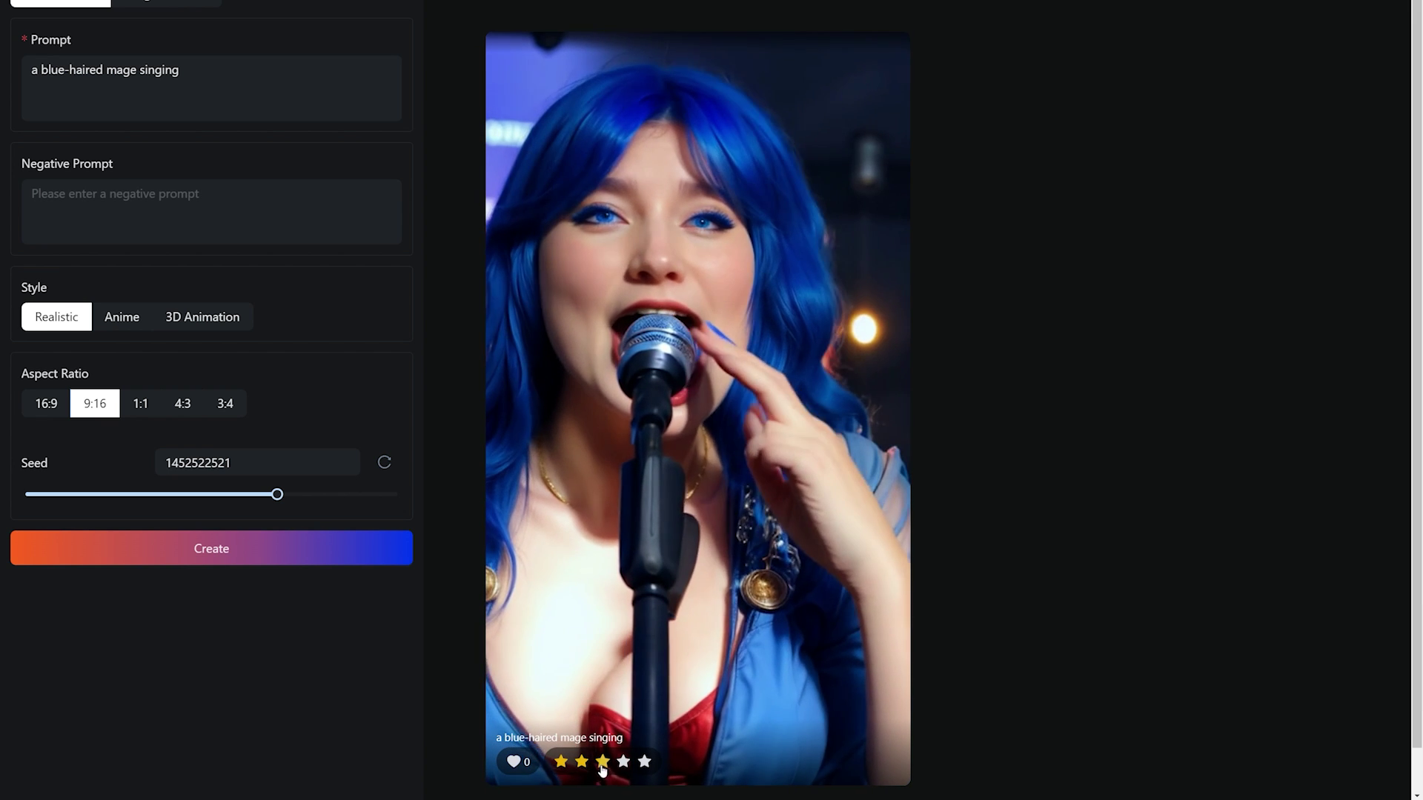
- Rate the generated mage video five stars and like it
click(644, 763)
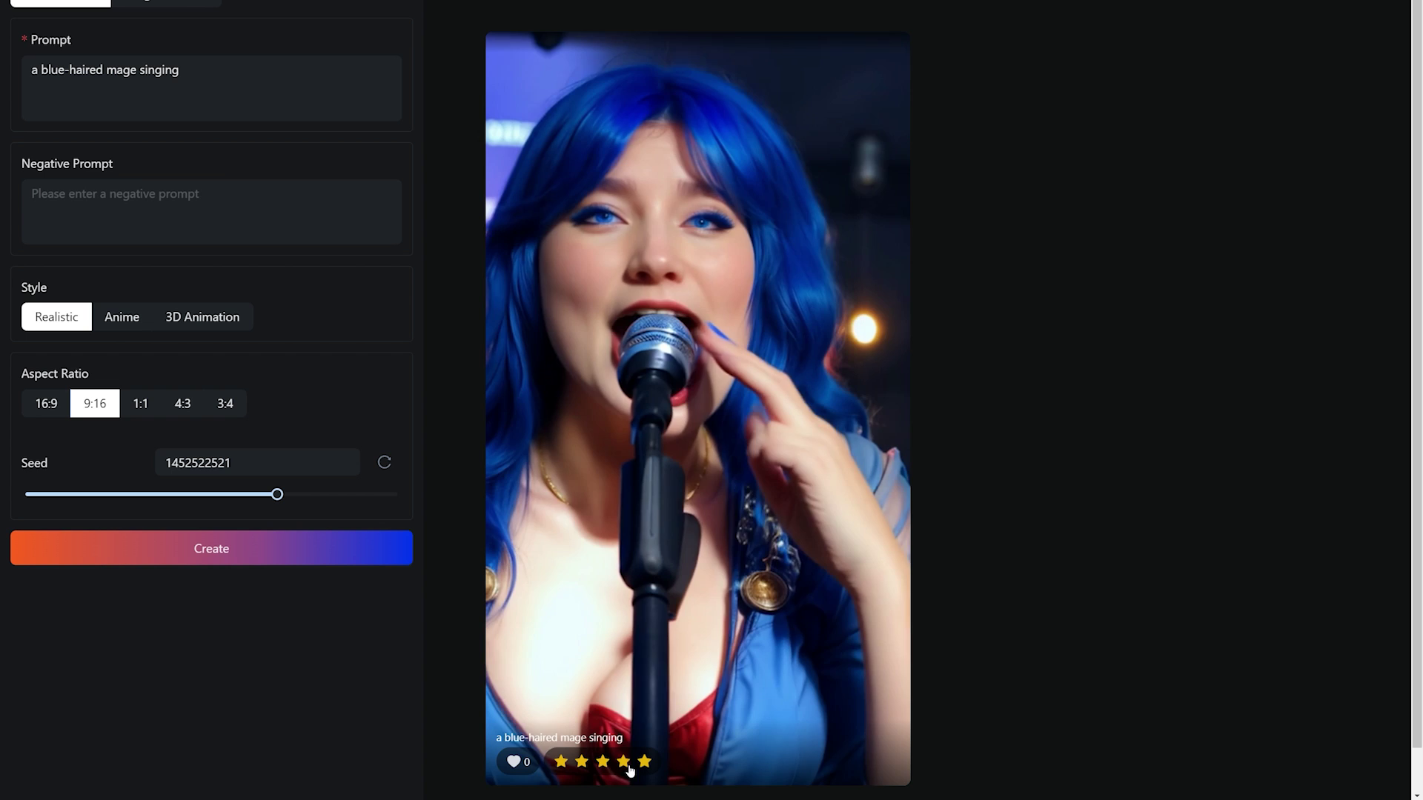
click(510, 764)
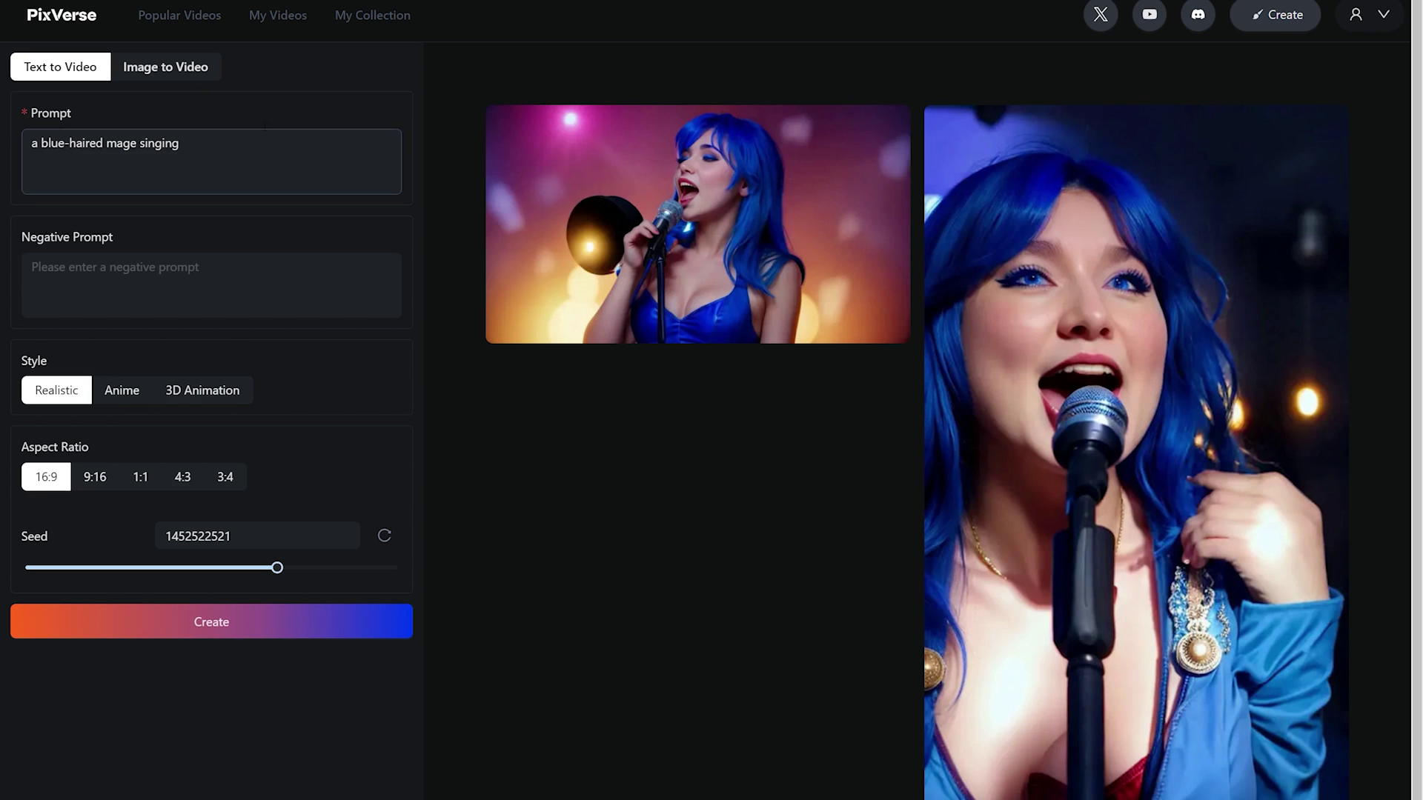
- In Image to Video, upload the fashion portrait image from the computer
click(165, 67)
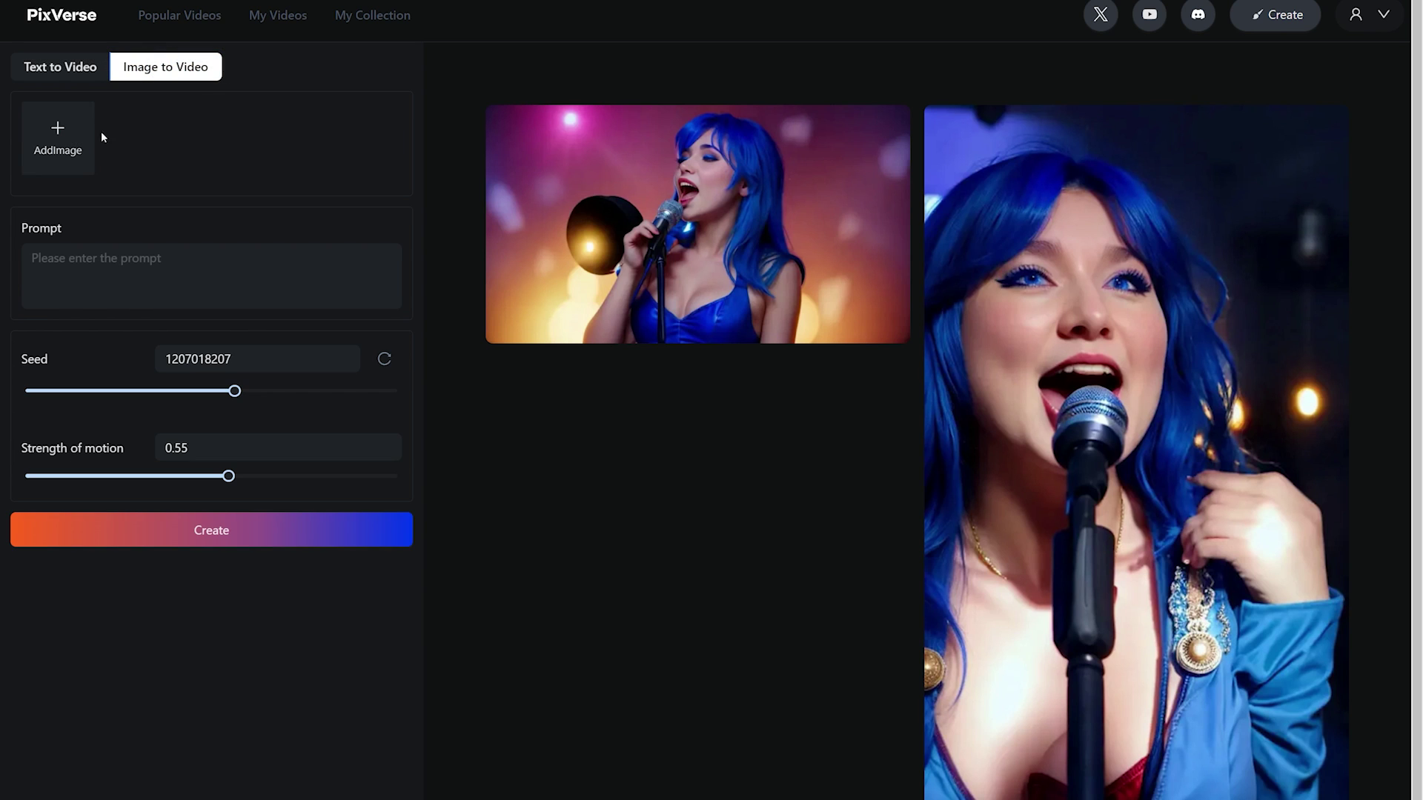
mouse_move(76, 160)
click(82, 151)
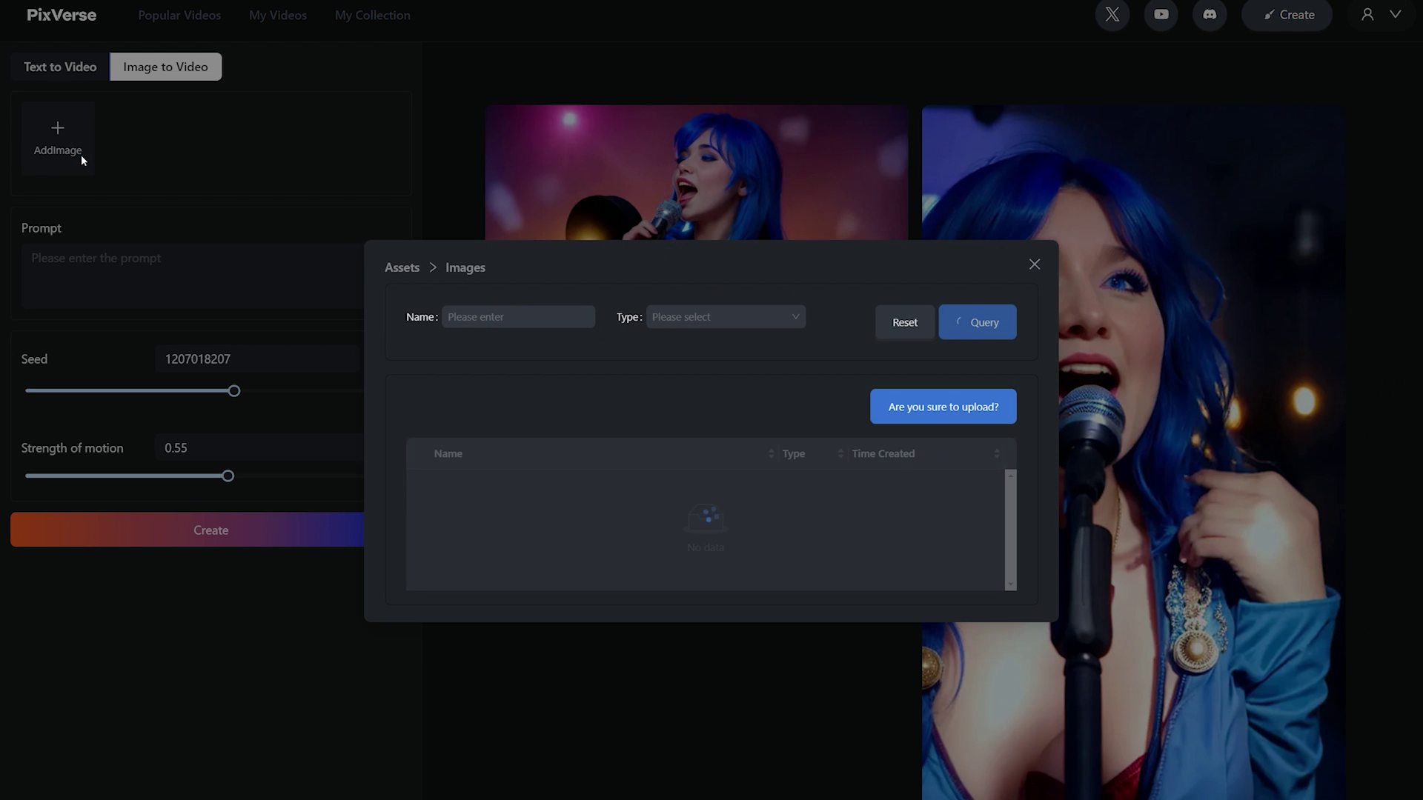
click(82, 160)
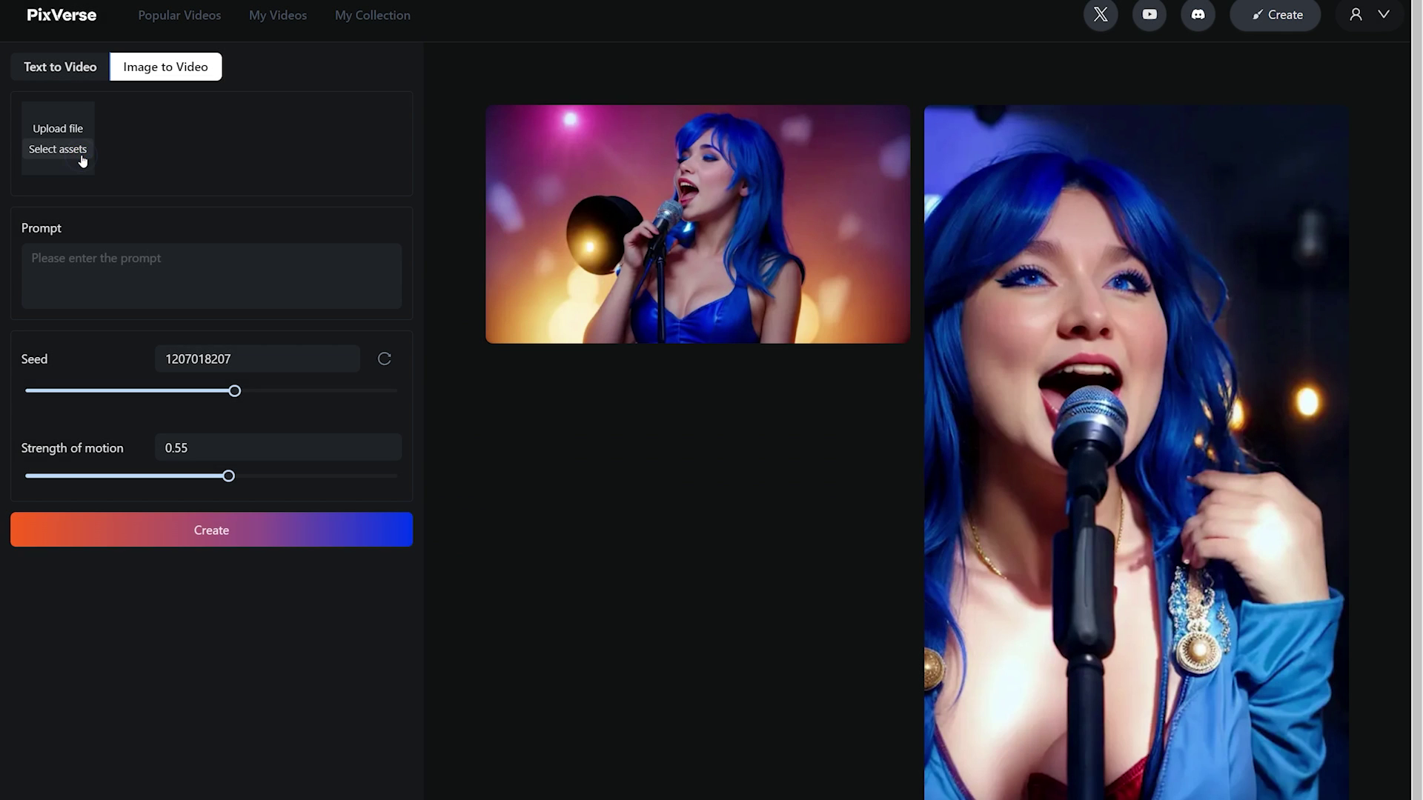
click(79, 131)
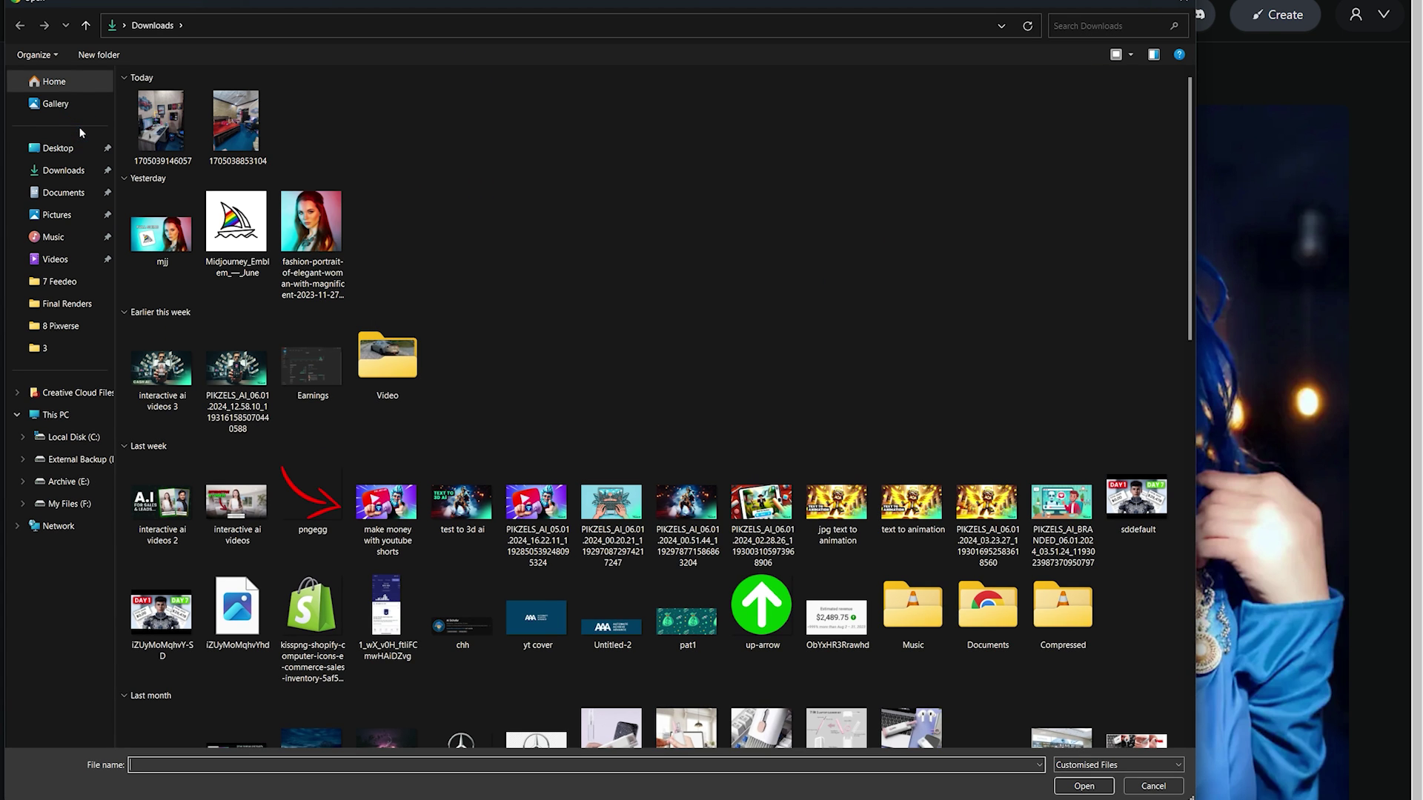
double_click(295, 235)
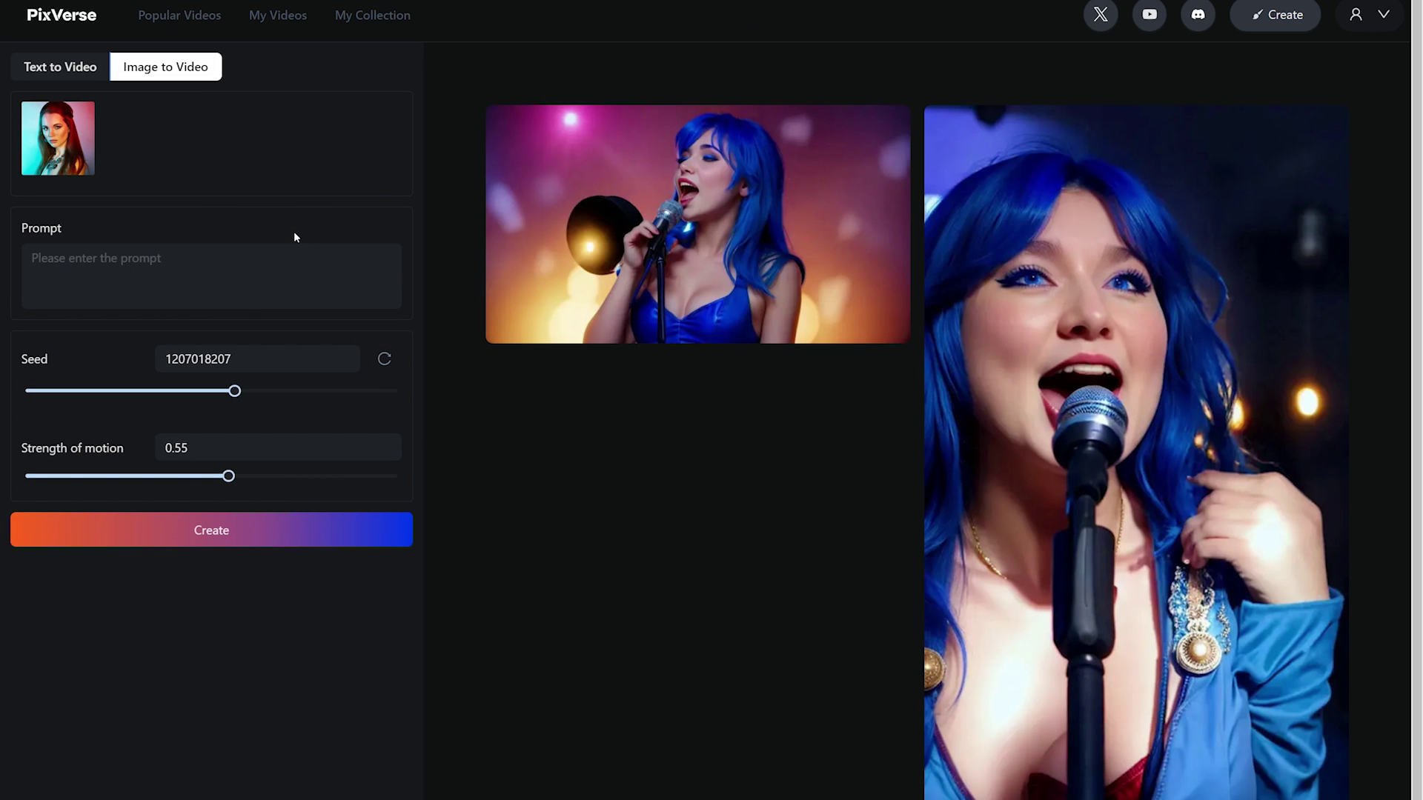
click(307, 278)
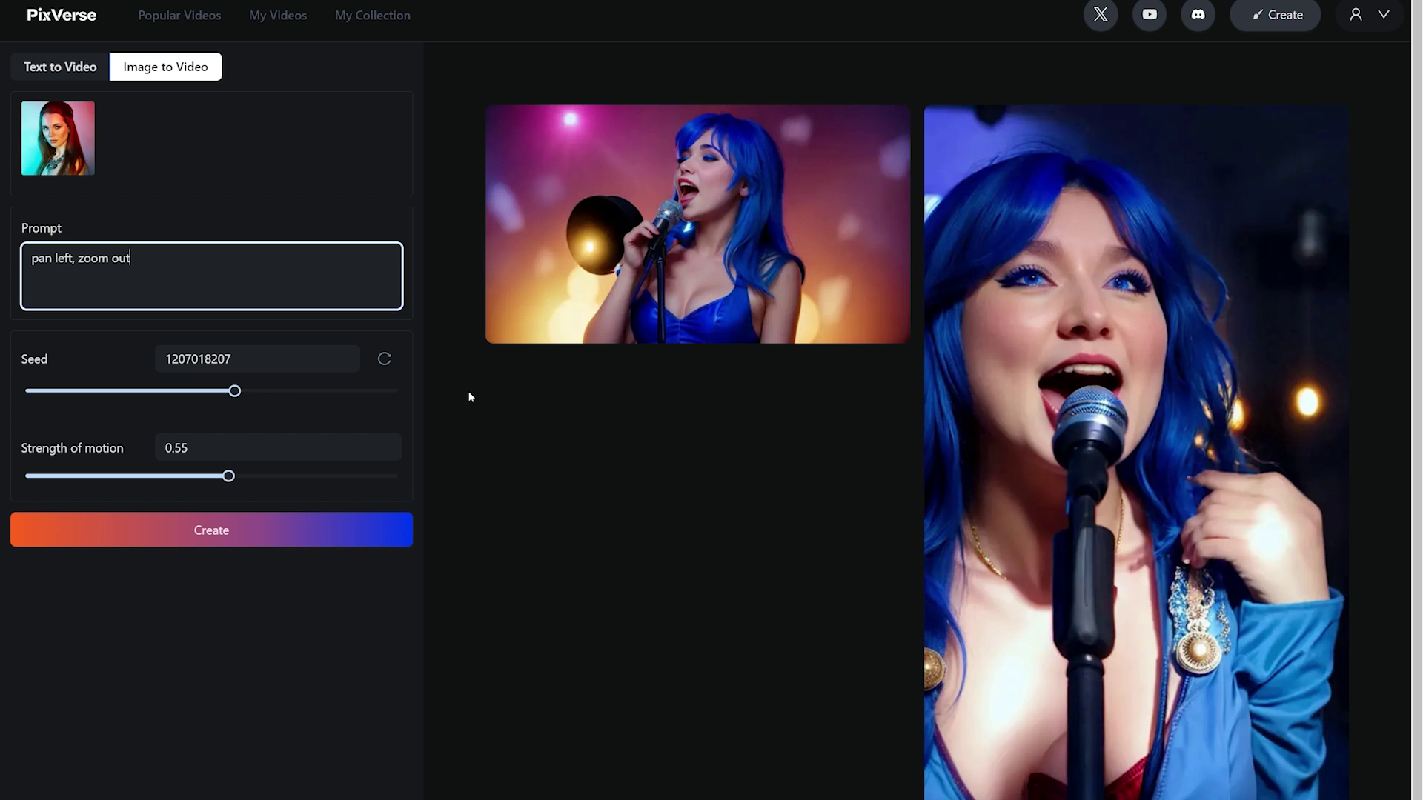
mouse_move(235, 391)
mouse_down()
mouse_move(197, 390)
mouse_move(258, 391)
mouse_up()
click(218, 444)
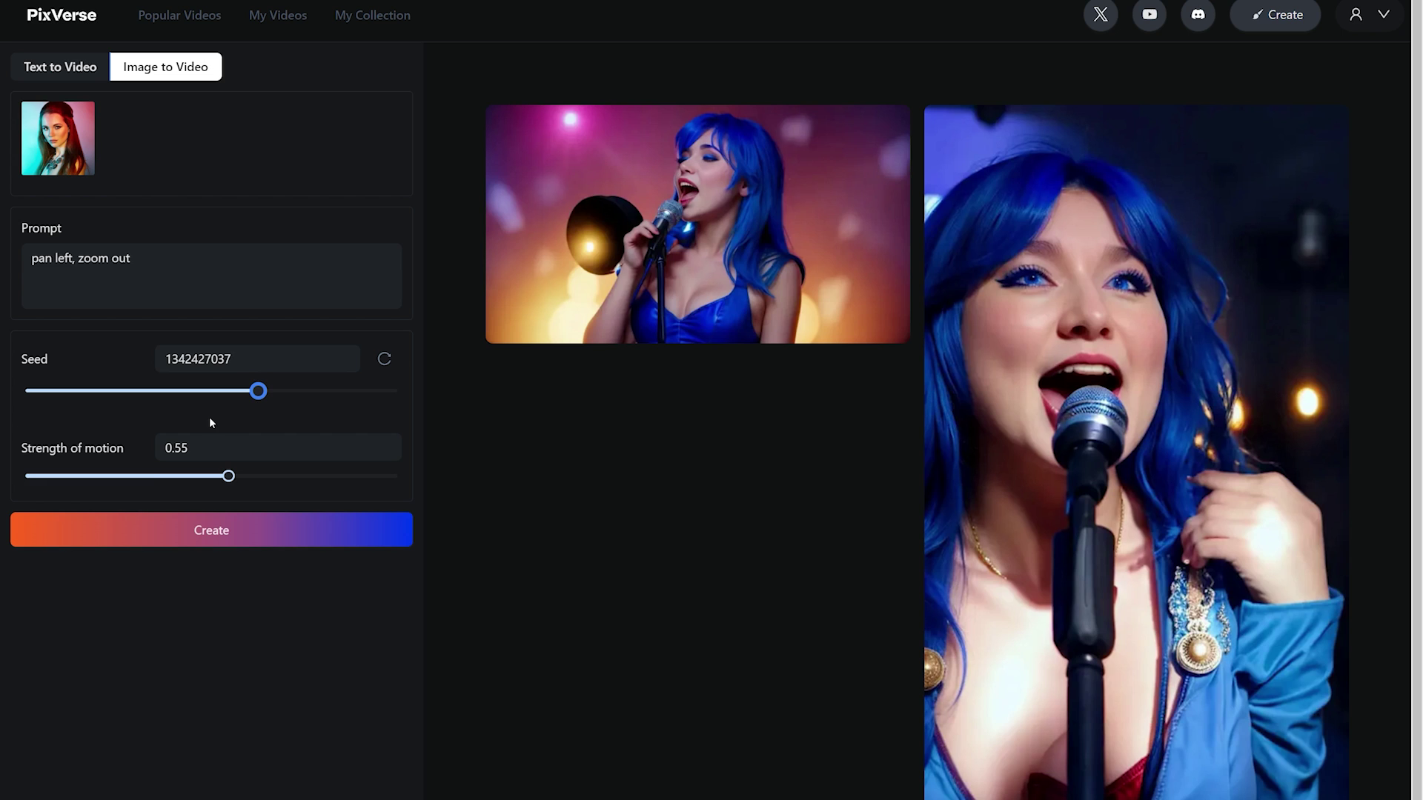
key(shift+Tab)
drag(230, 477, 297, 476)
click(257, 531)
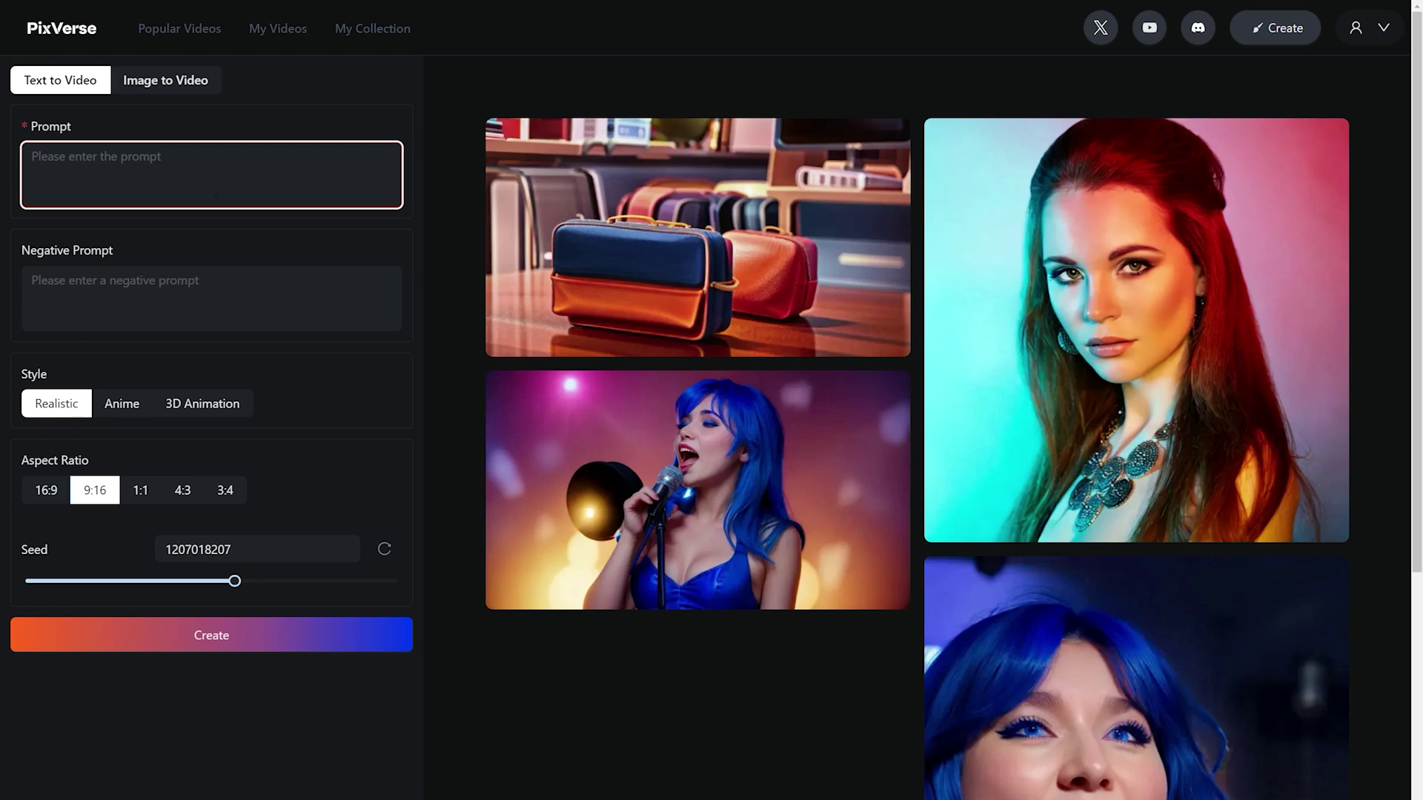
- Paste the dark forest prompt, choose 3D Animation style and 16:9, and generate
text(in a dark forest, push in along the forest floor speckled with tiny pale blue mushrooms, deep dense dark forest with tall ancient trees, dew drops bokeh style shaft of crepuscular light)
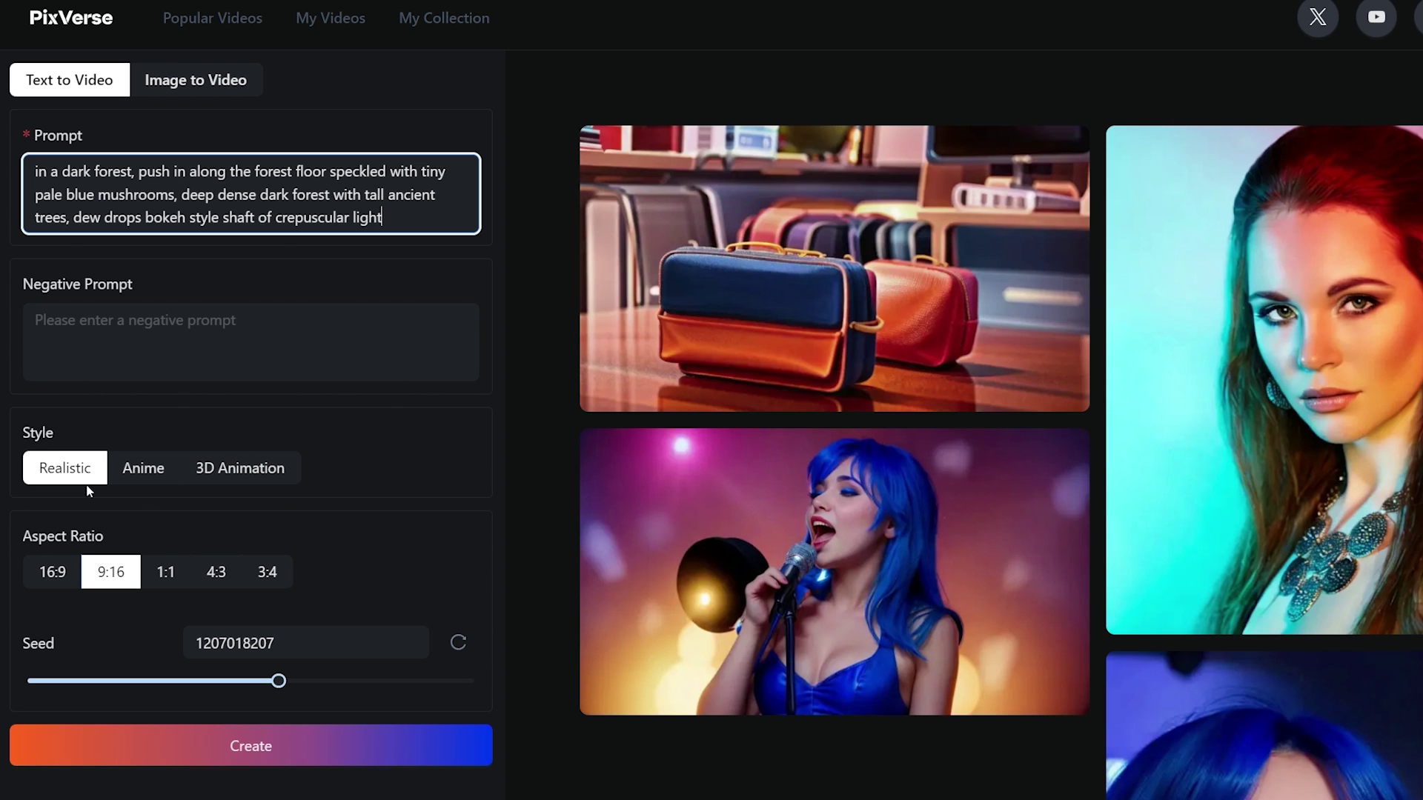
click(67, 469)
click(248, 468)
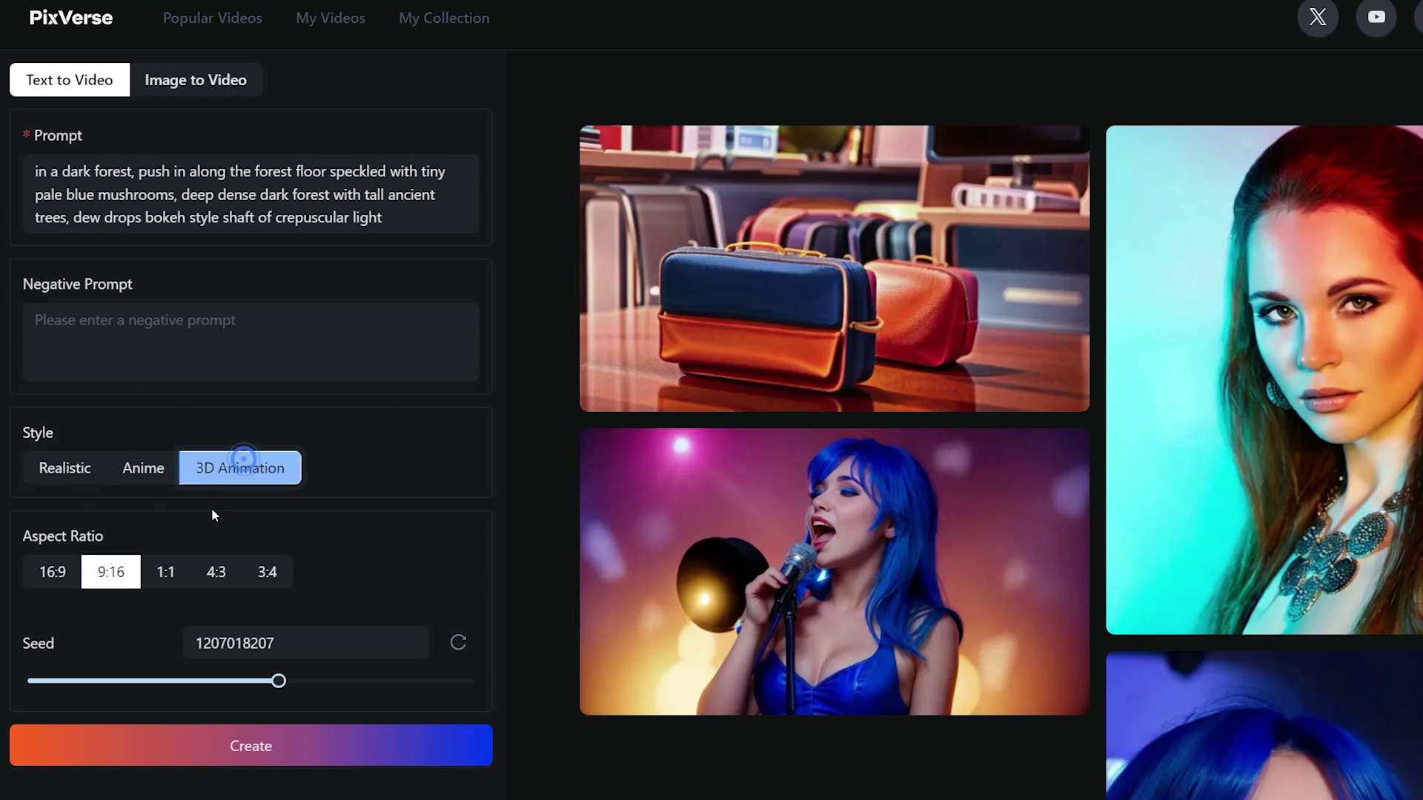
click(45, 585)
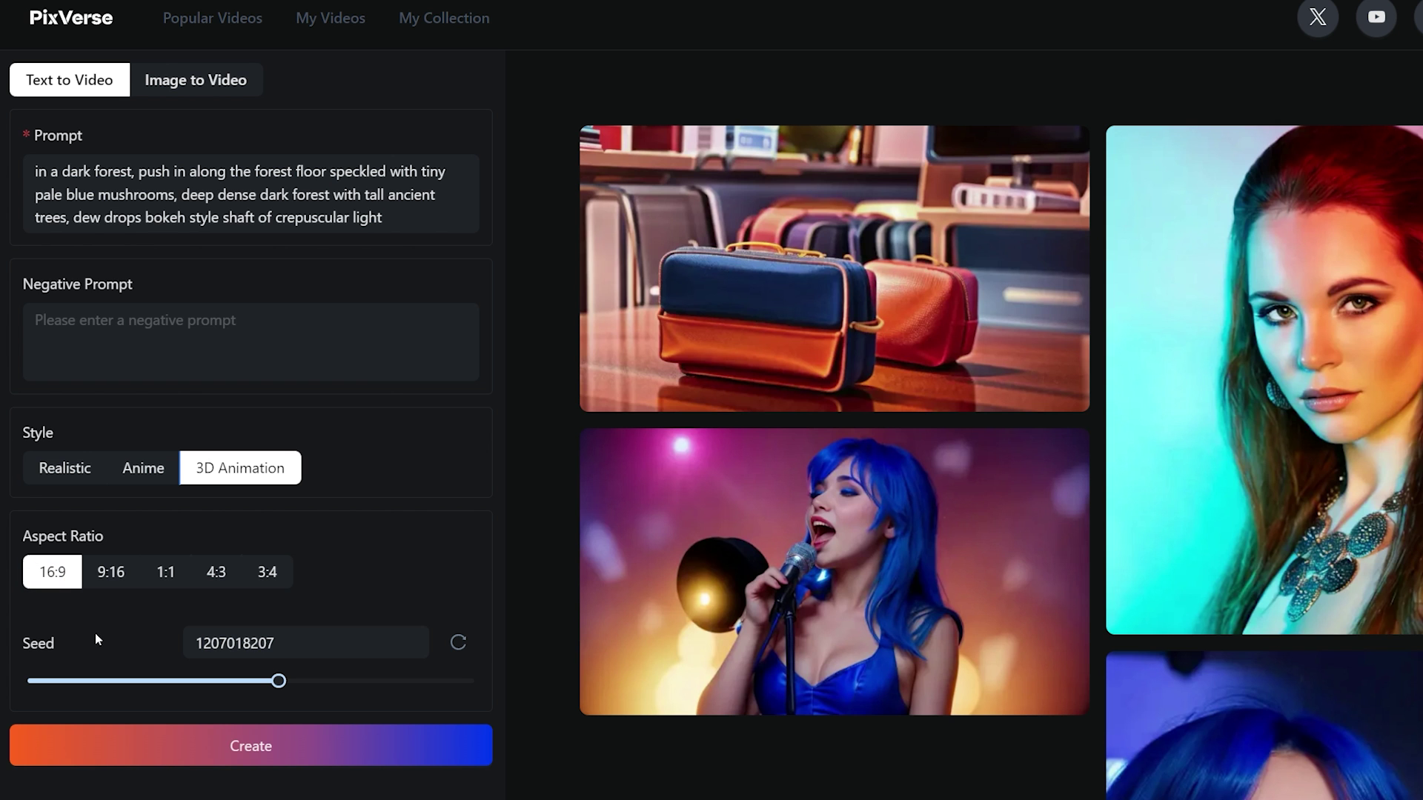
click(329, 757)
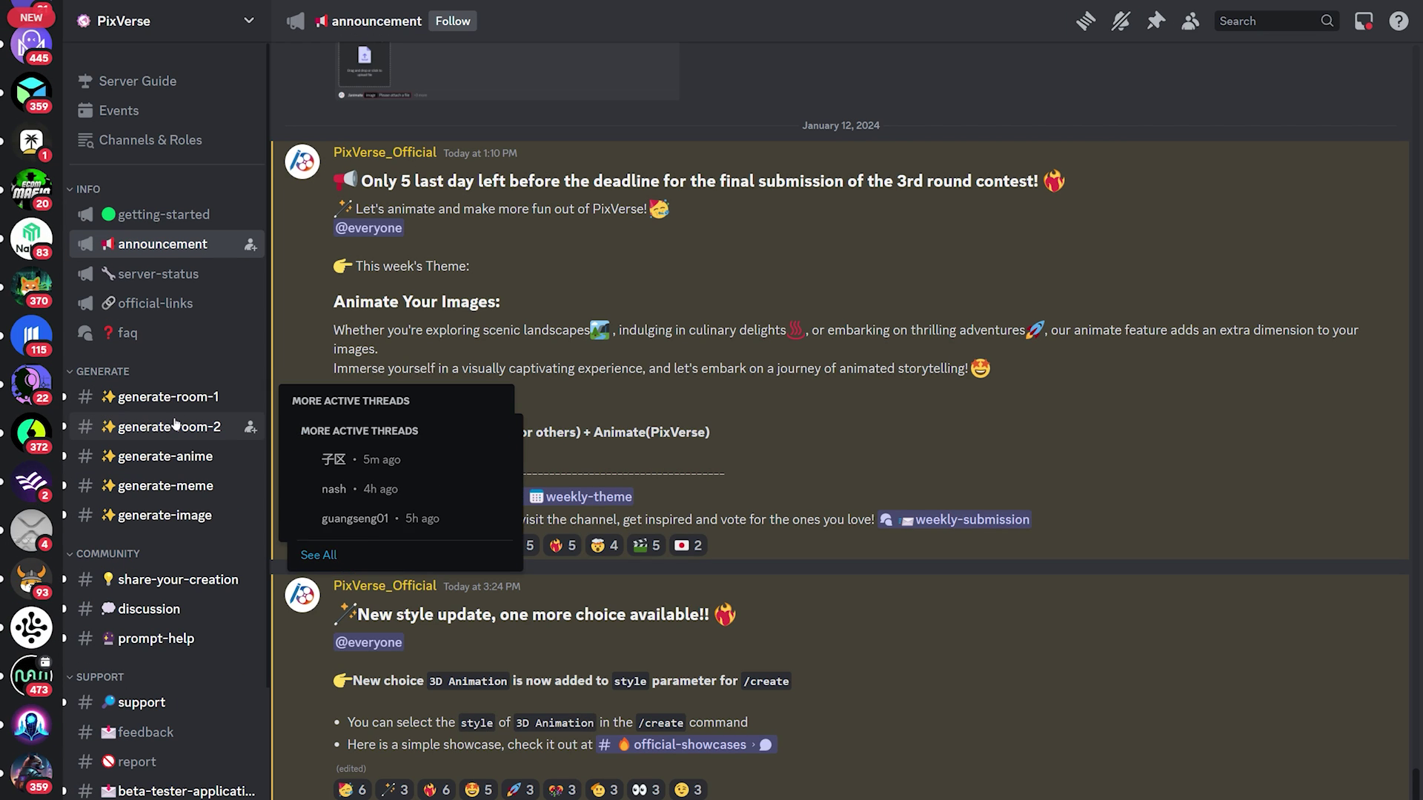
- Browse the generate channels and watch the underwater video in generate-anime full screen
click(178, 403)
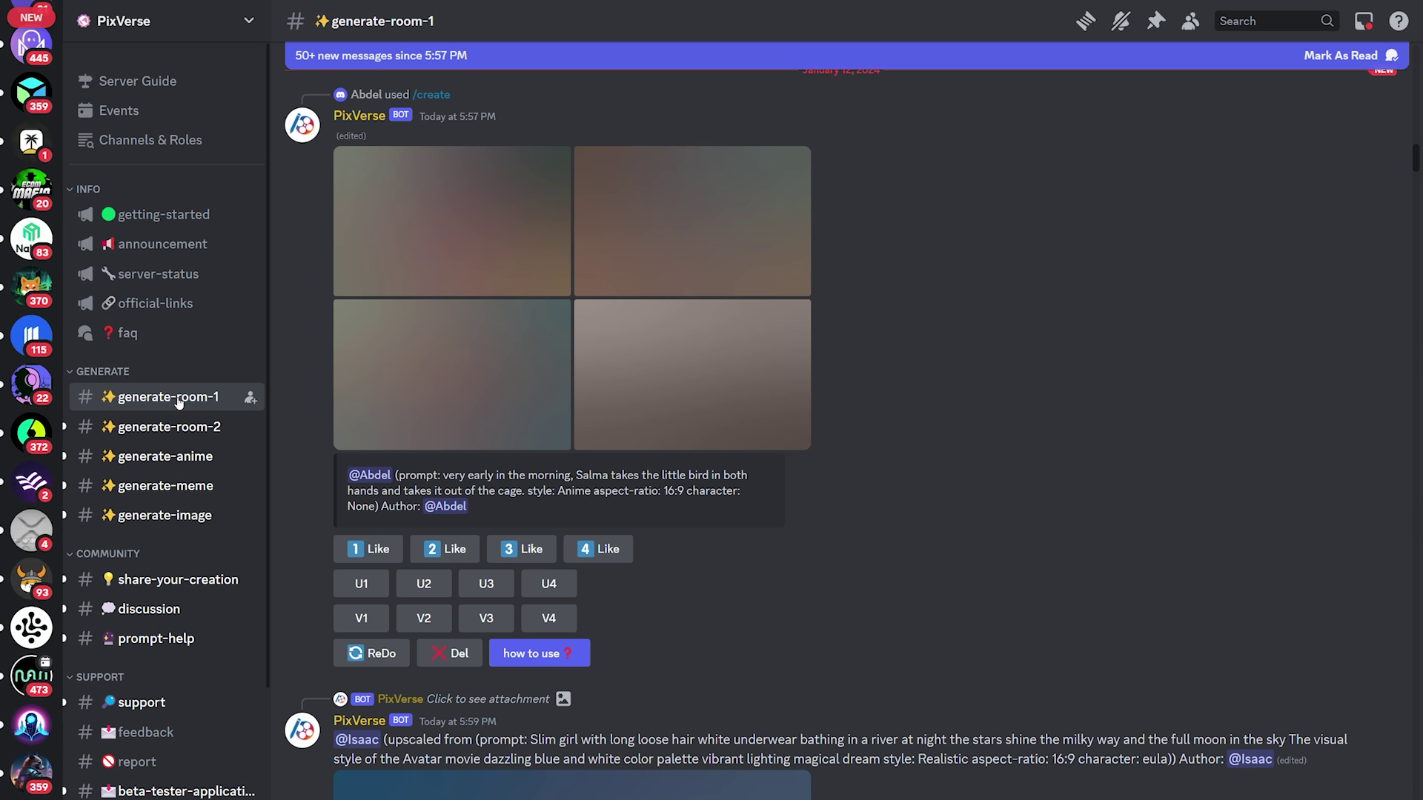
click(165, 457)
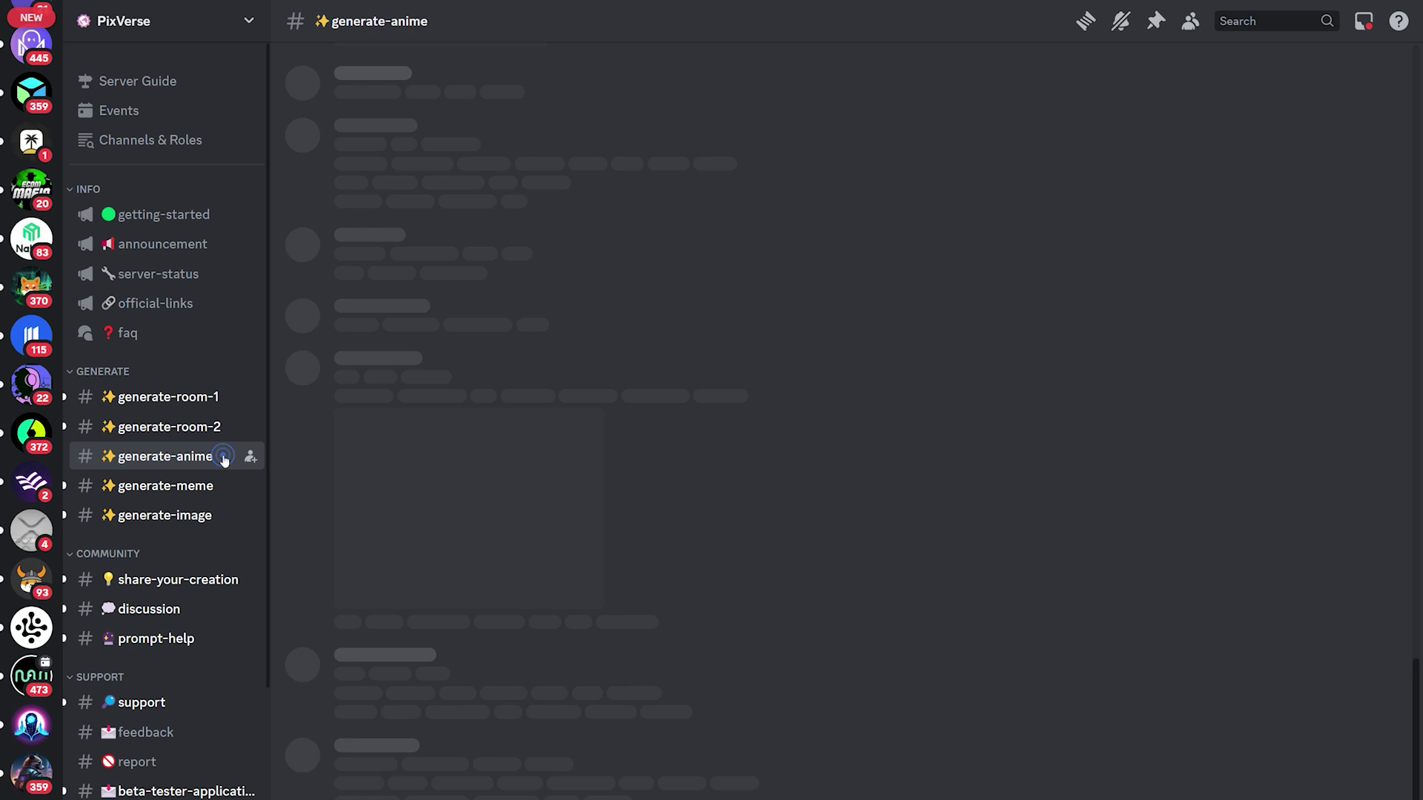
click(166, 486)
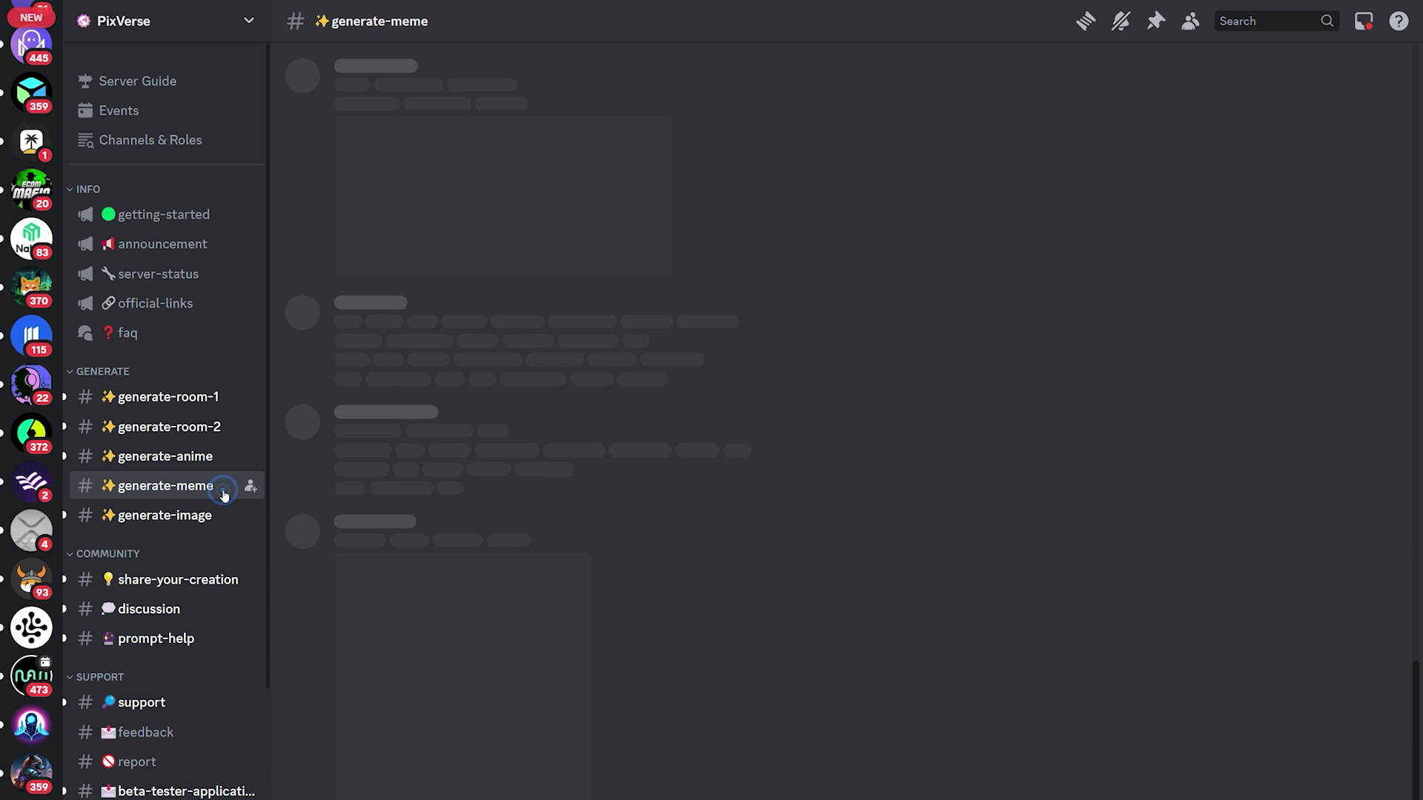
click(223, 523)
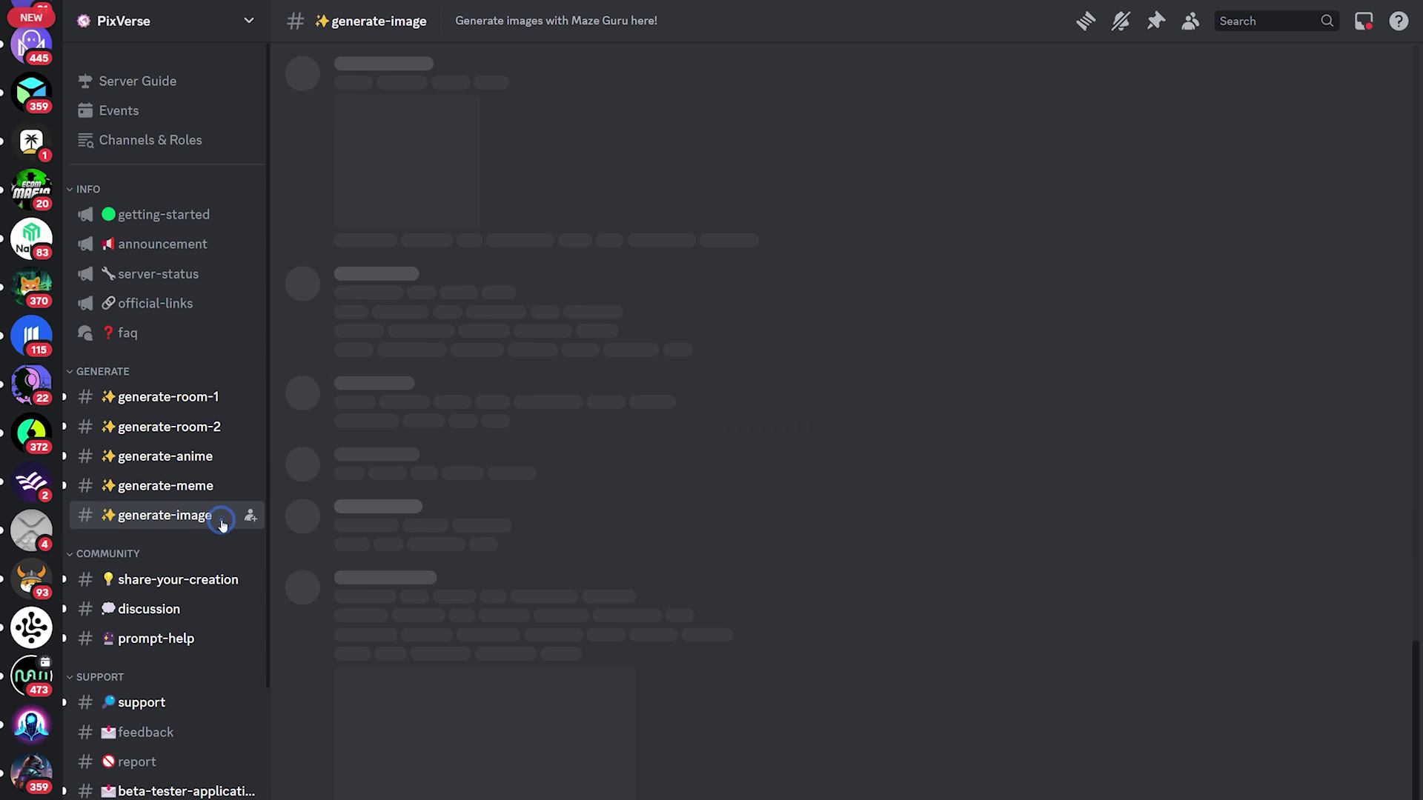
click(165, 456)
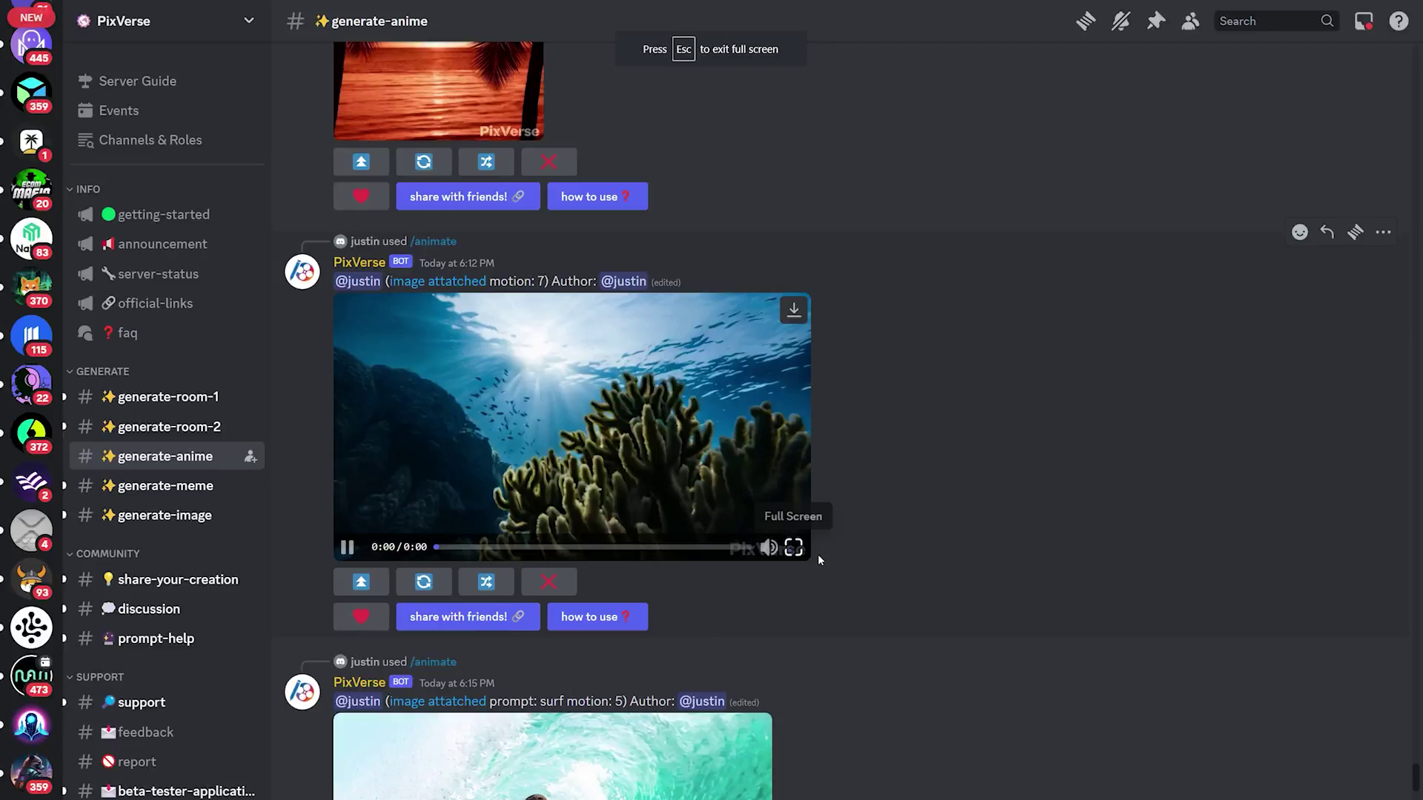
click(793, 547)
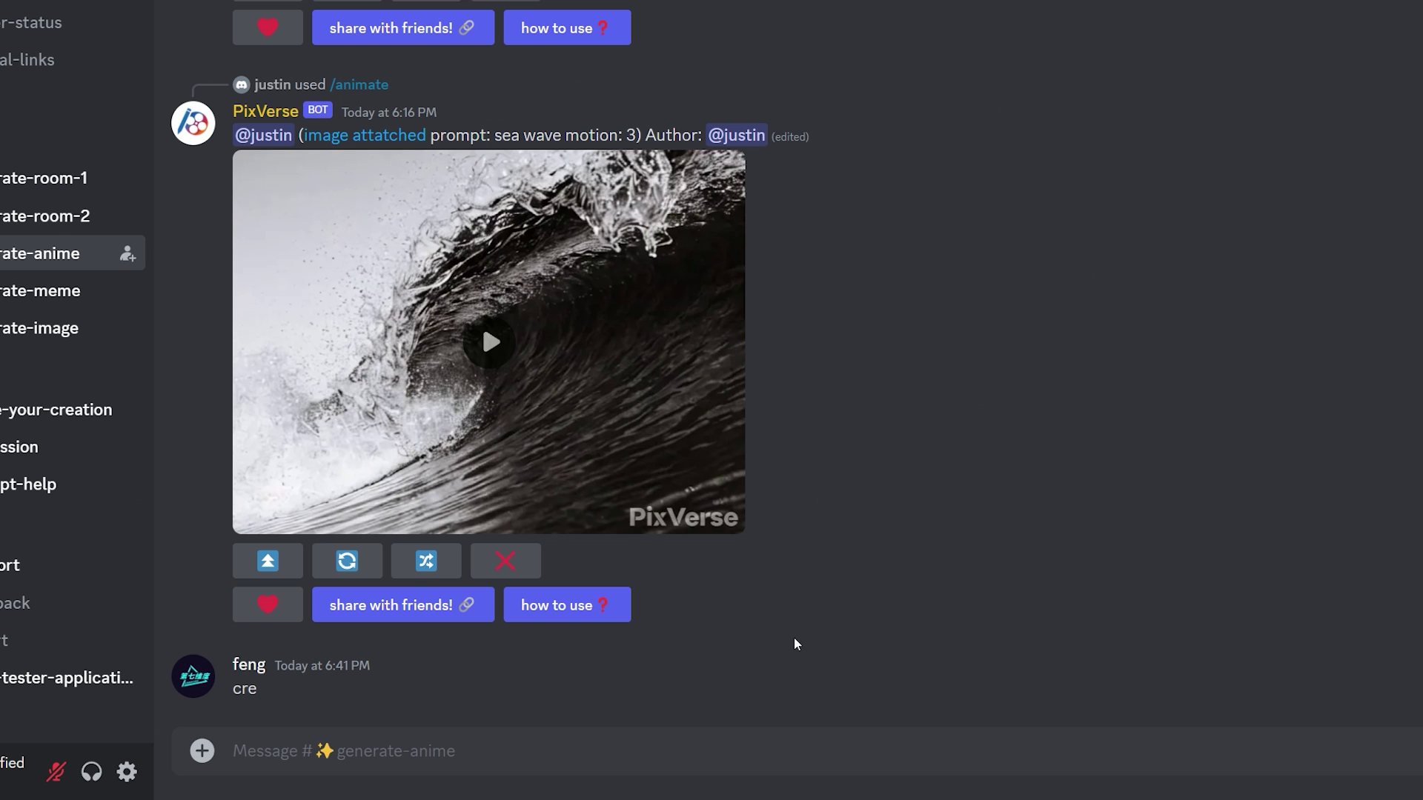
- Start a /create command in generate-anime with the lightning lion on the moonlit beach prompt
text(/)
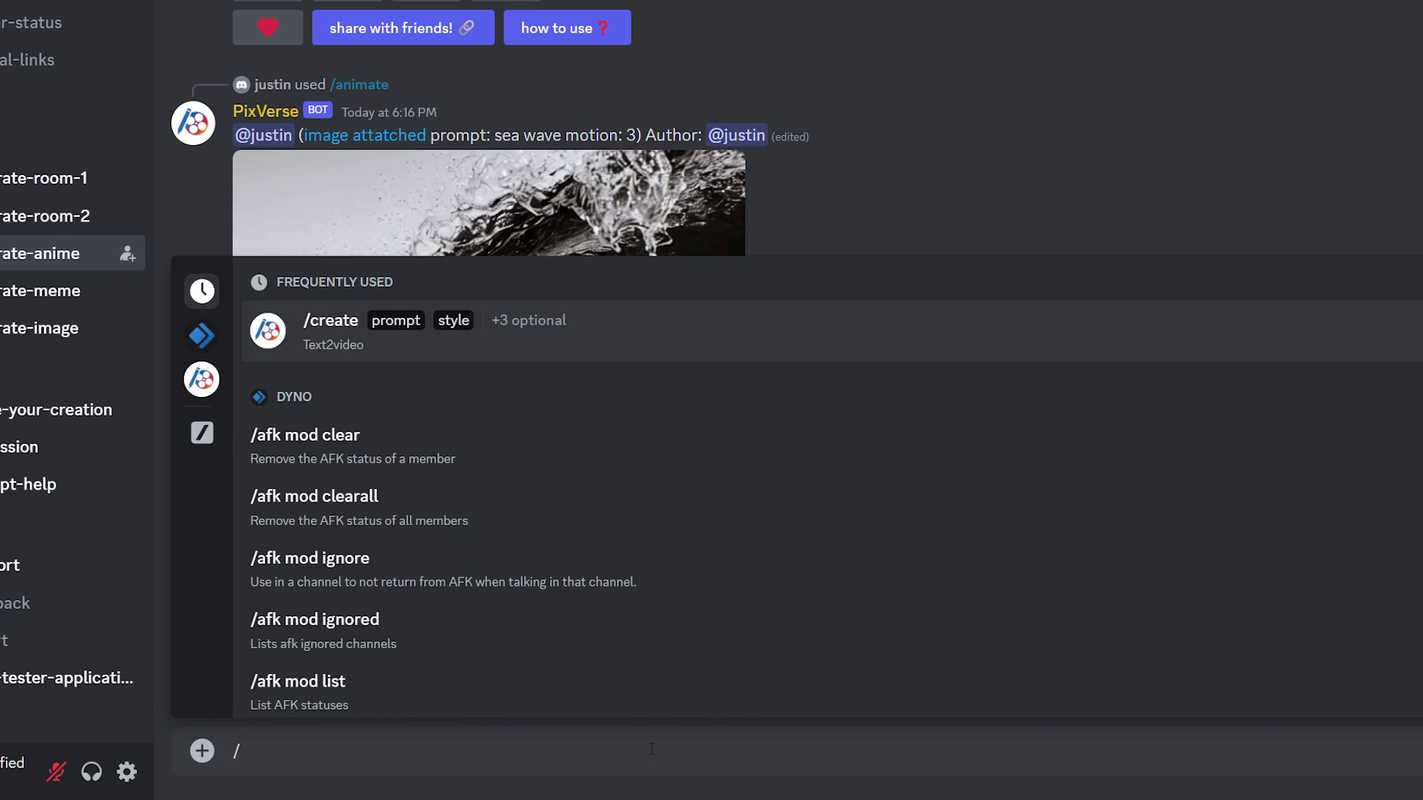
click(593, 330)
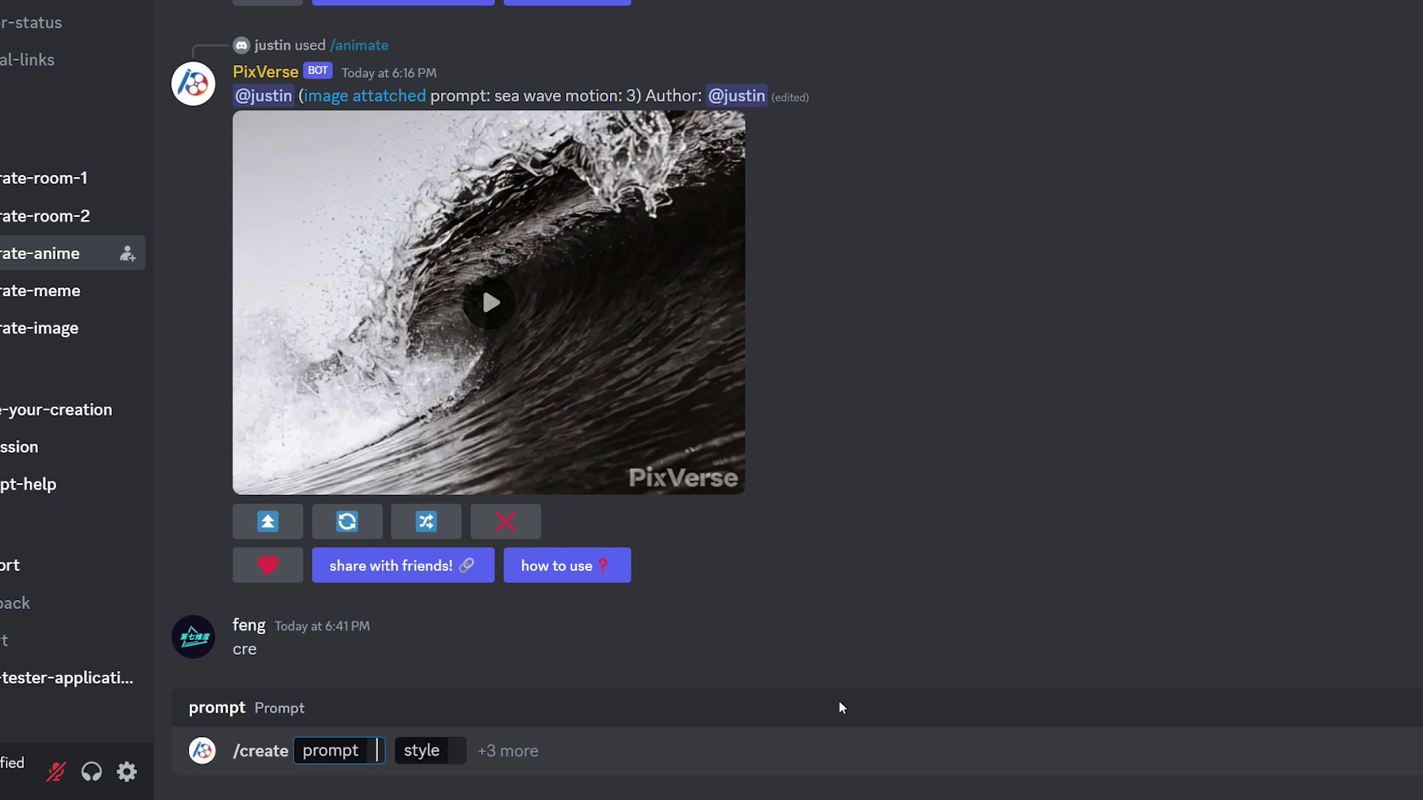
text(a magestic lighting lion is walking on the beach. There i)
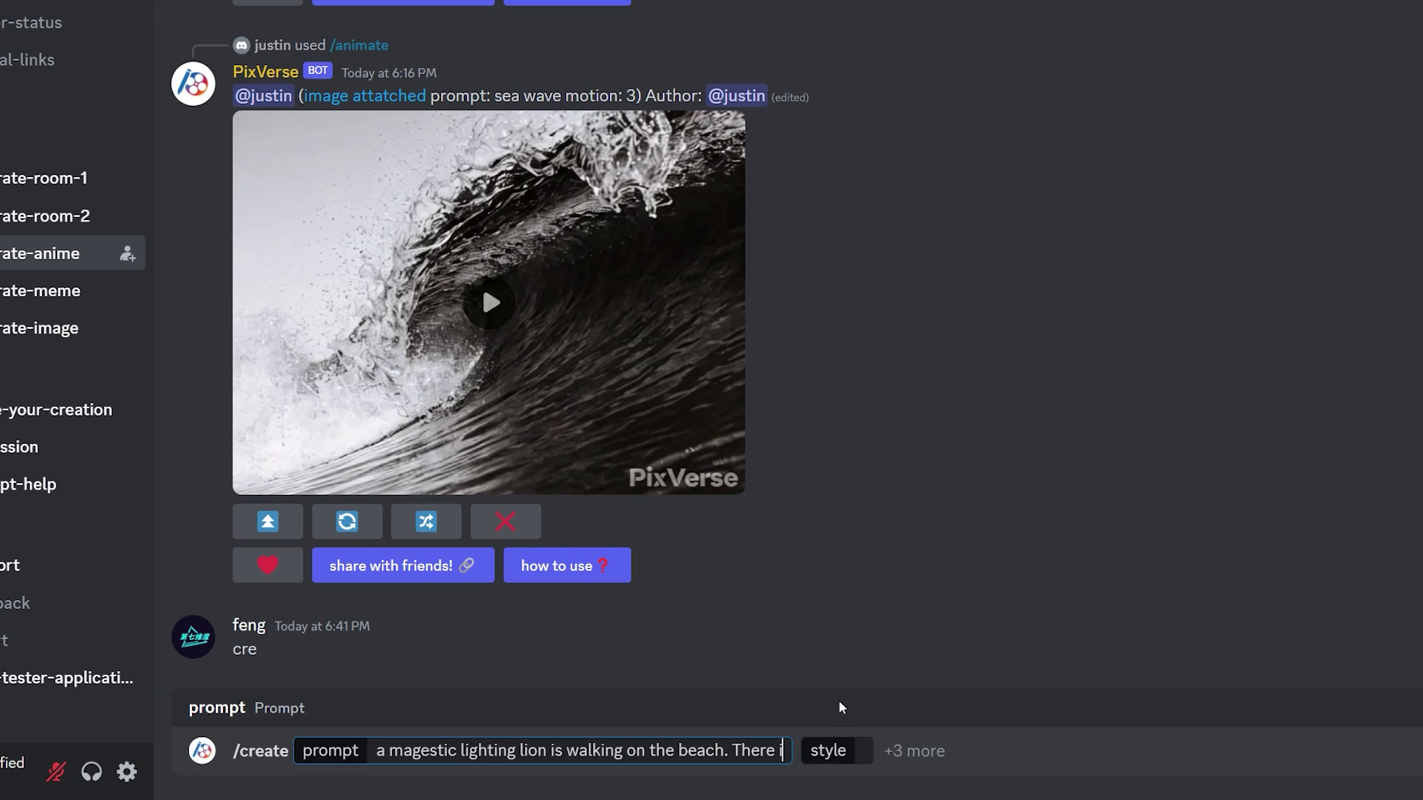
text(s a big moon in the sky, and there is a slight lightning)
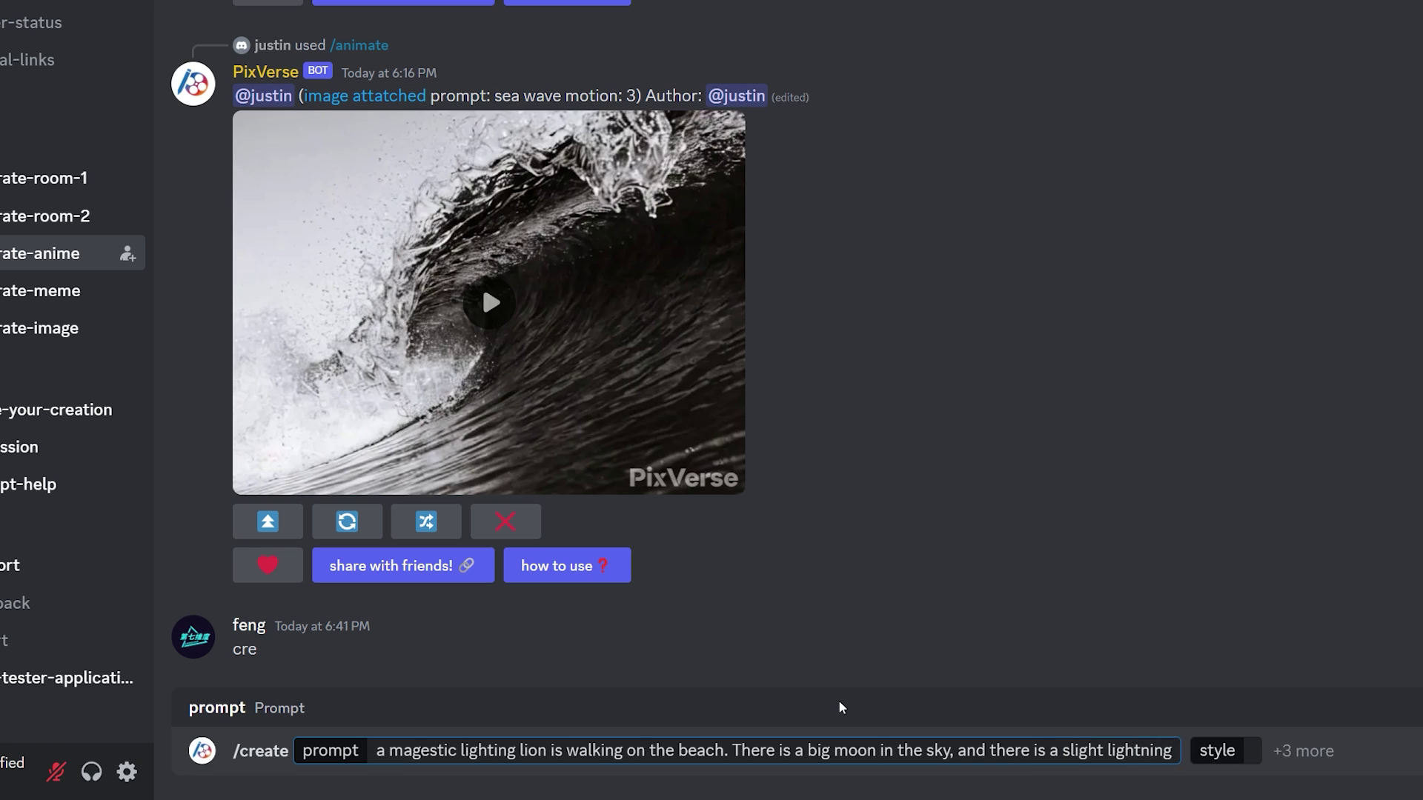
text( next to the lion.)
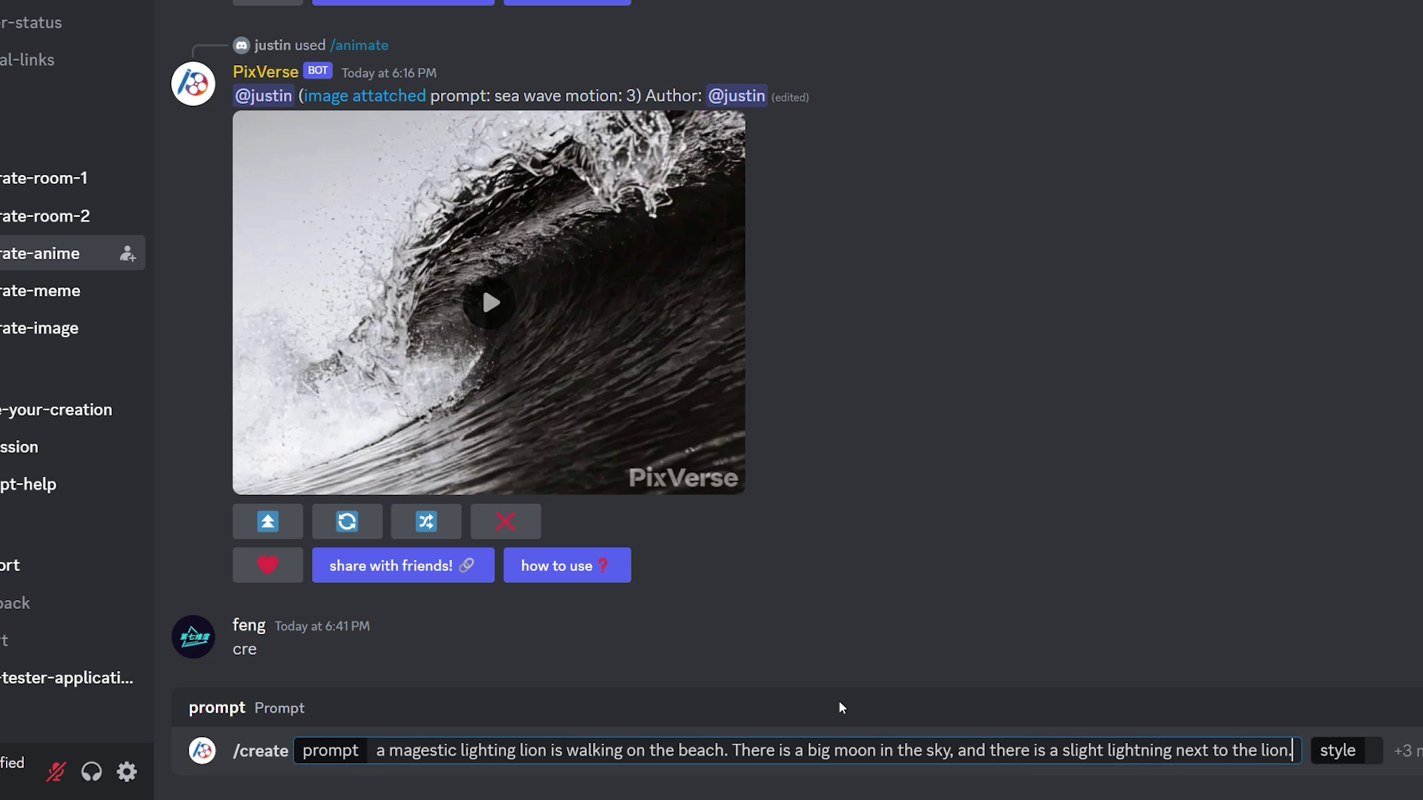
- Set style Anime, aspect-ratio 16:9 and character None, and send the request
key(Tab)
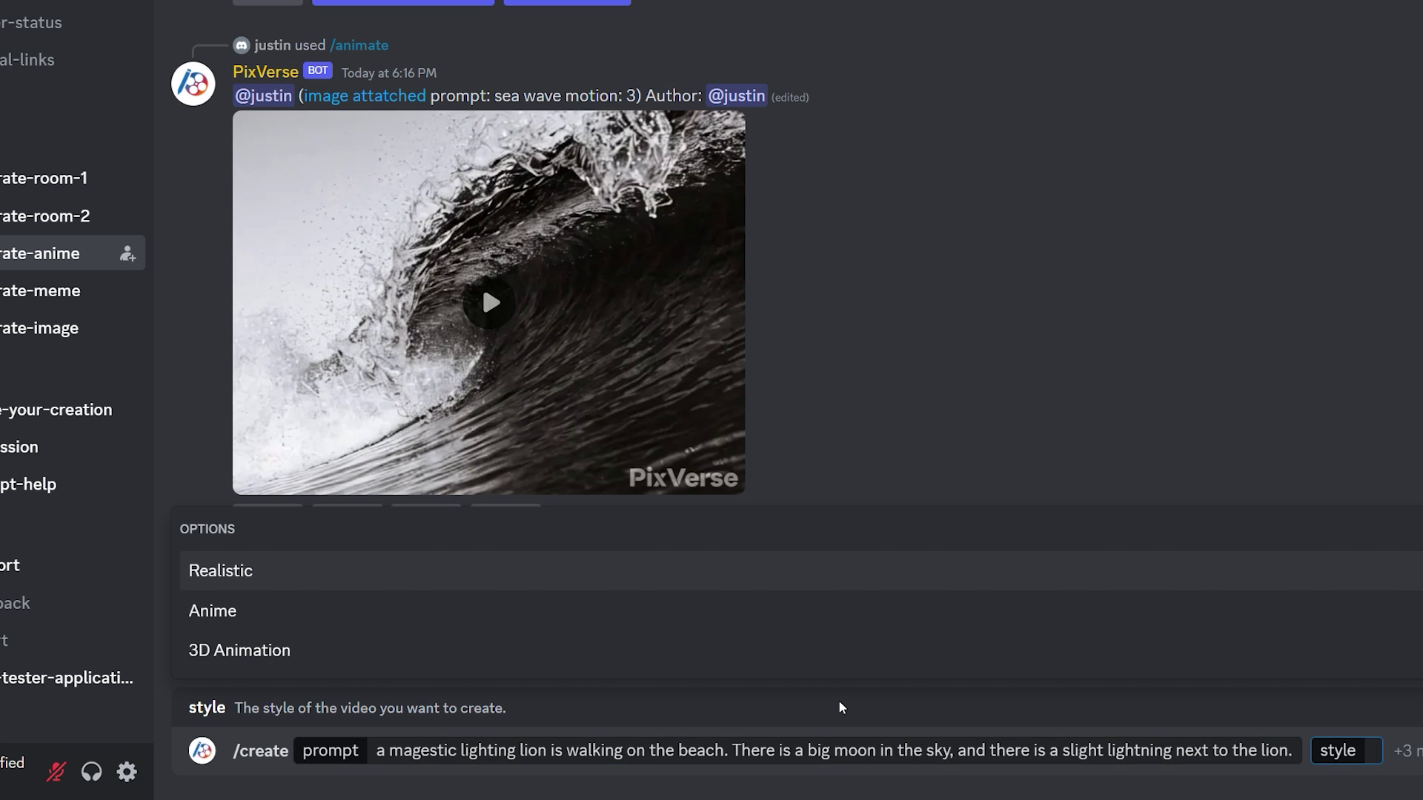
key(Down)
key(Return)
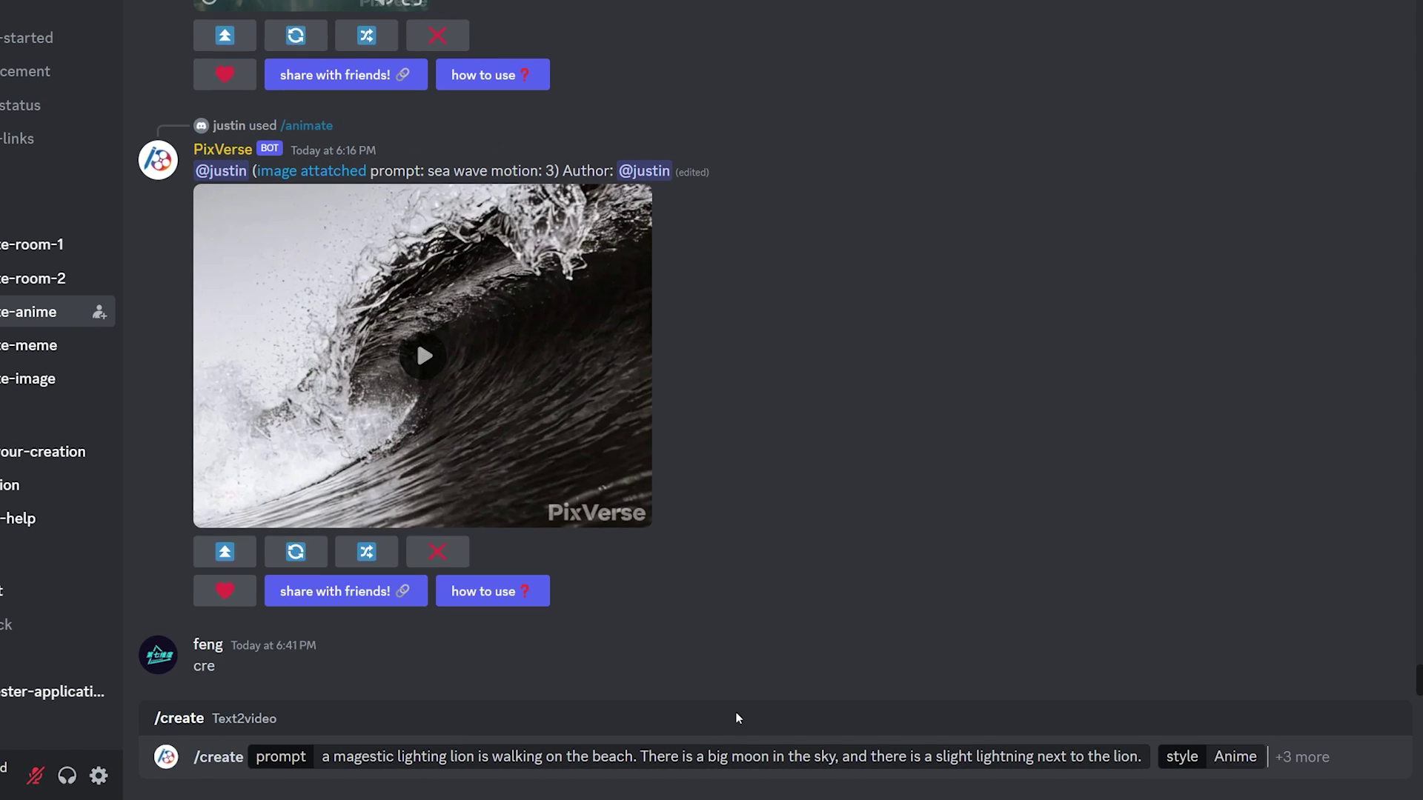
key(Down)
key(Down)
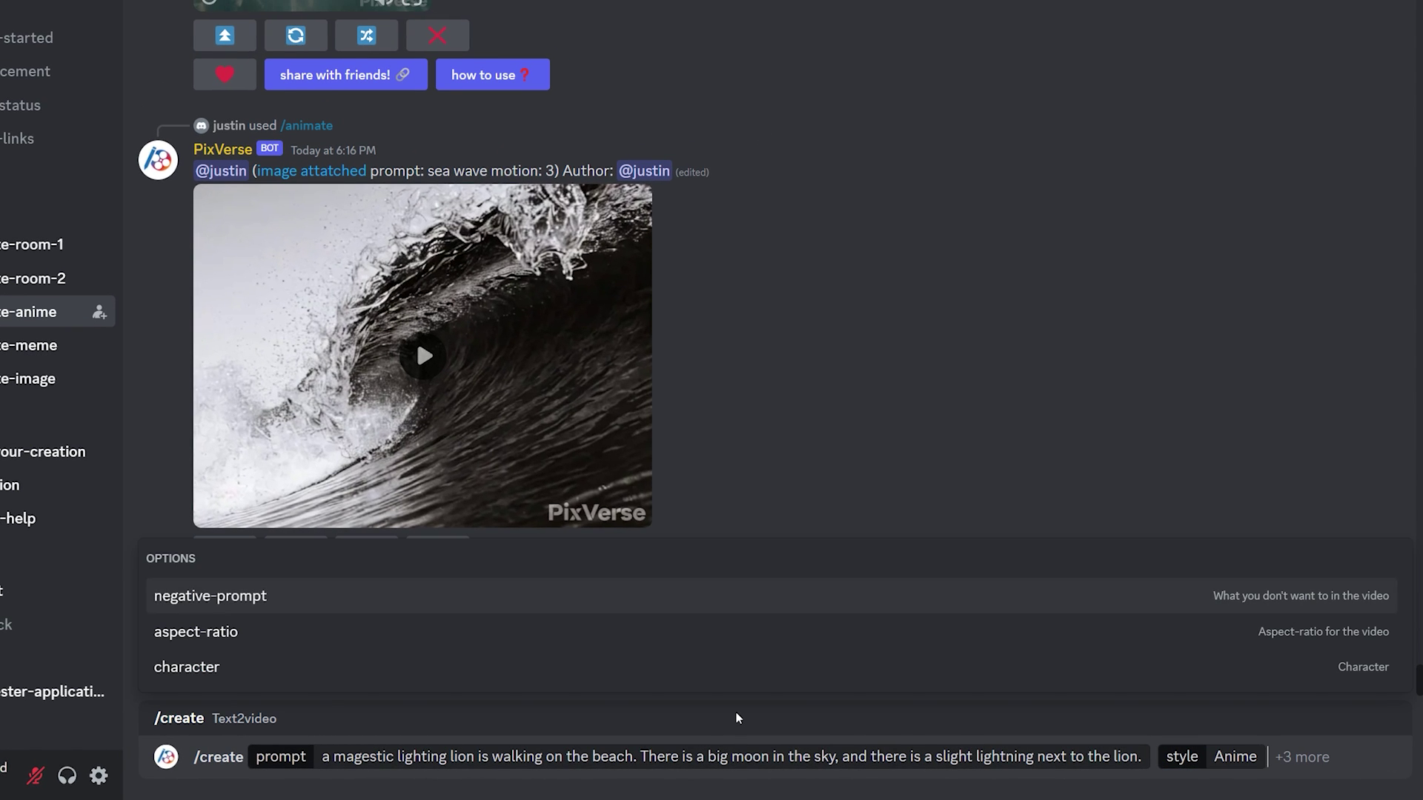
key(Return)
key(Return)
key(Down)
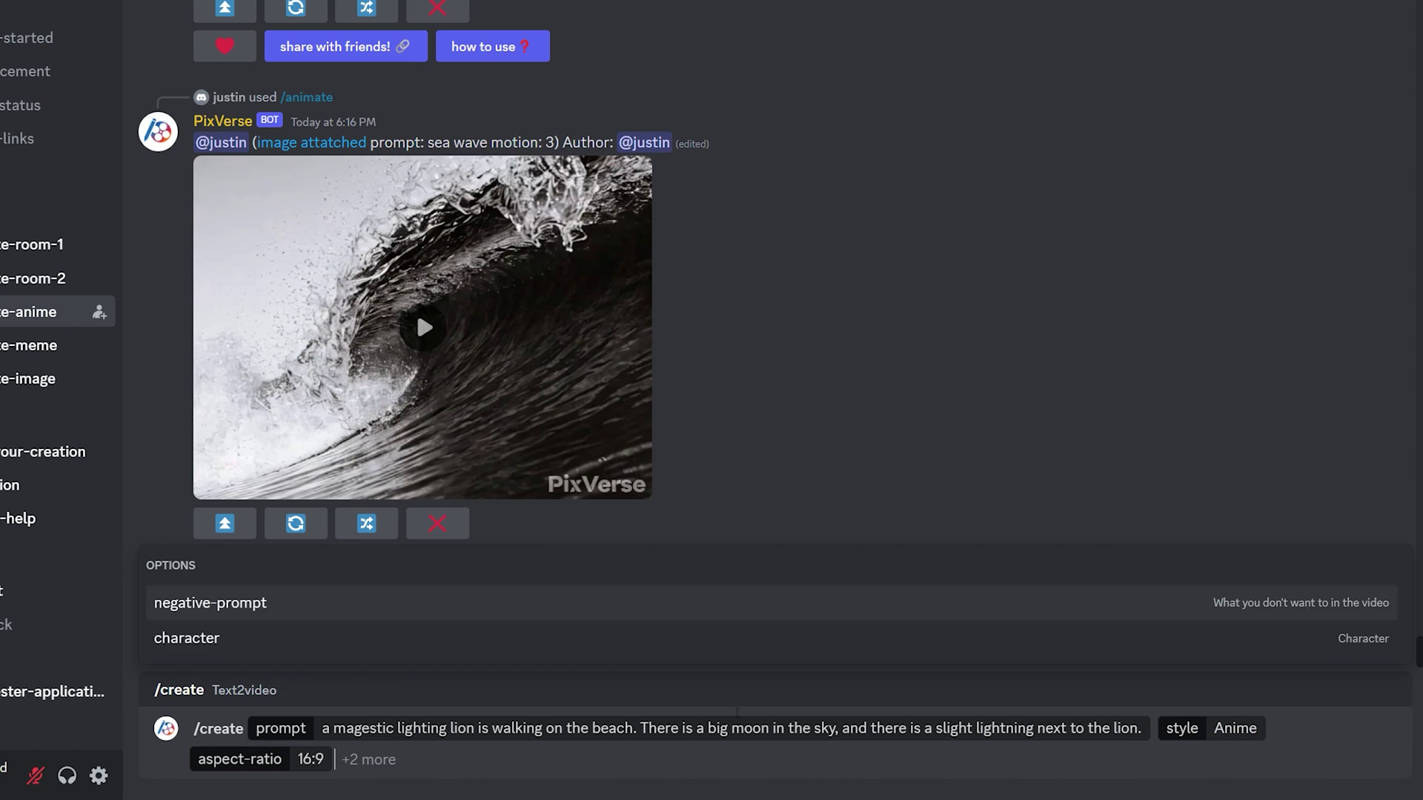
key(Down)
key(Return)
key(Return)
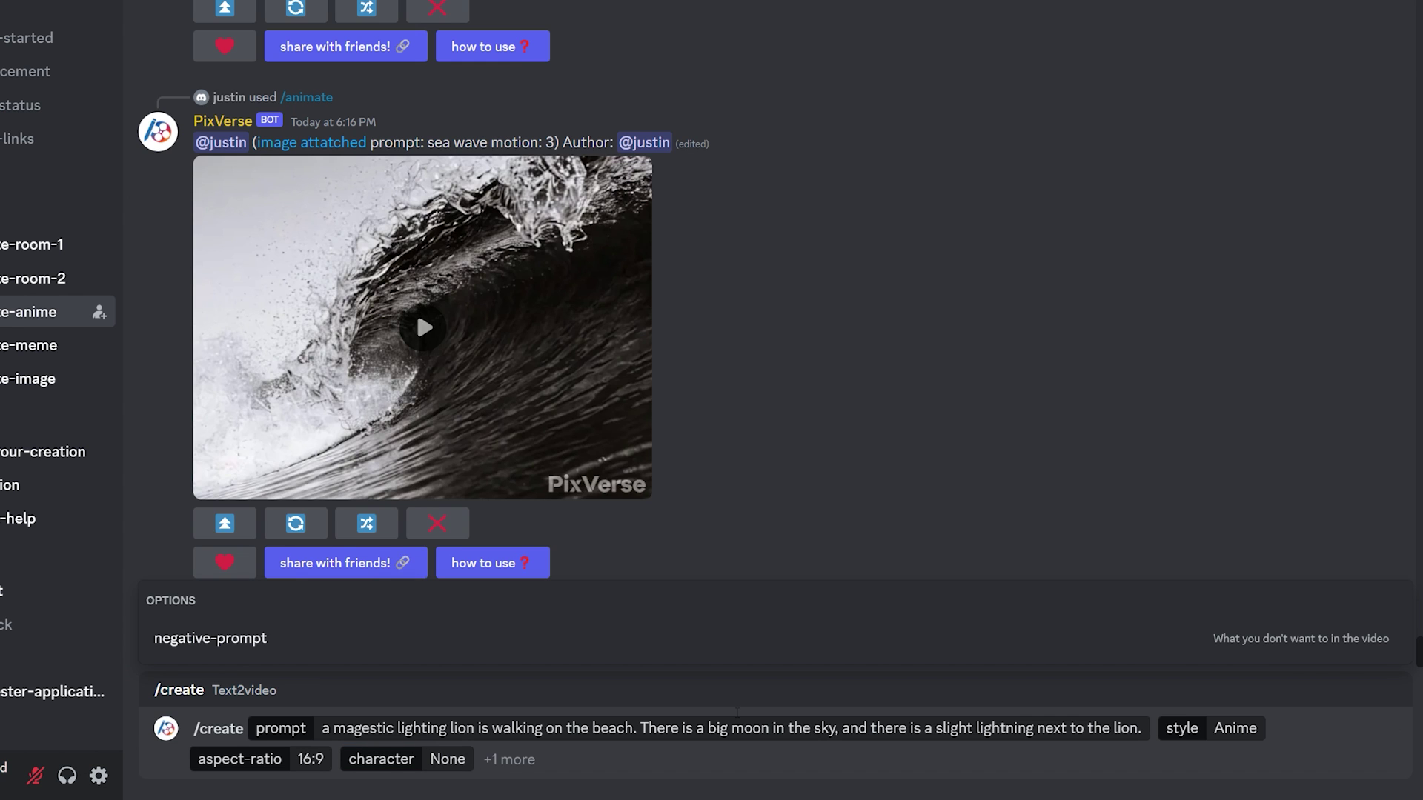
key(Return)
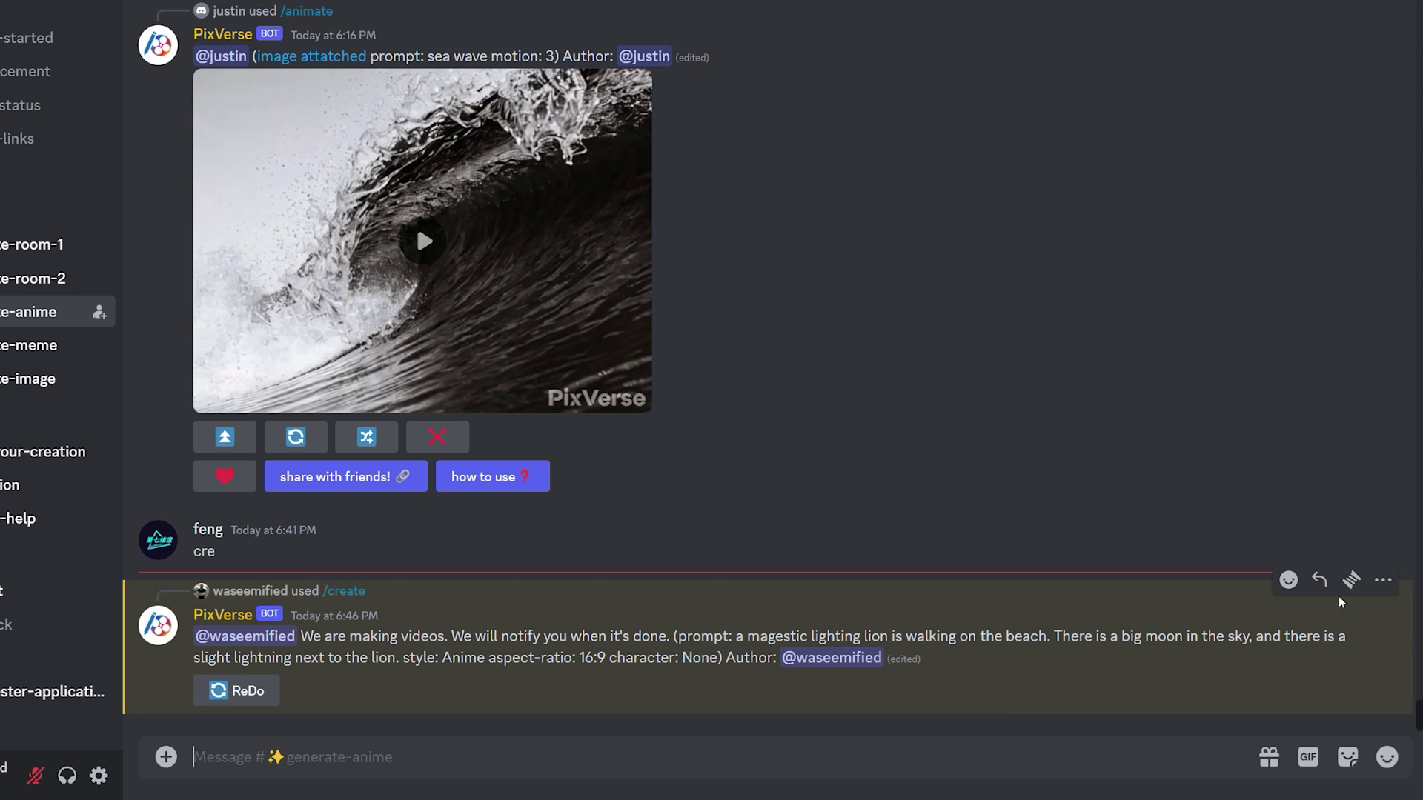
- Start a thread on the bot's reply and enlarge the bottom-left lion video
click(1350, 582)
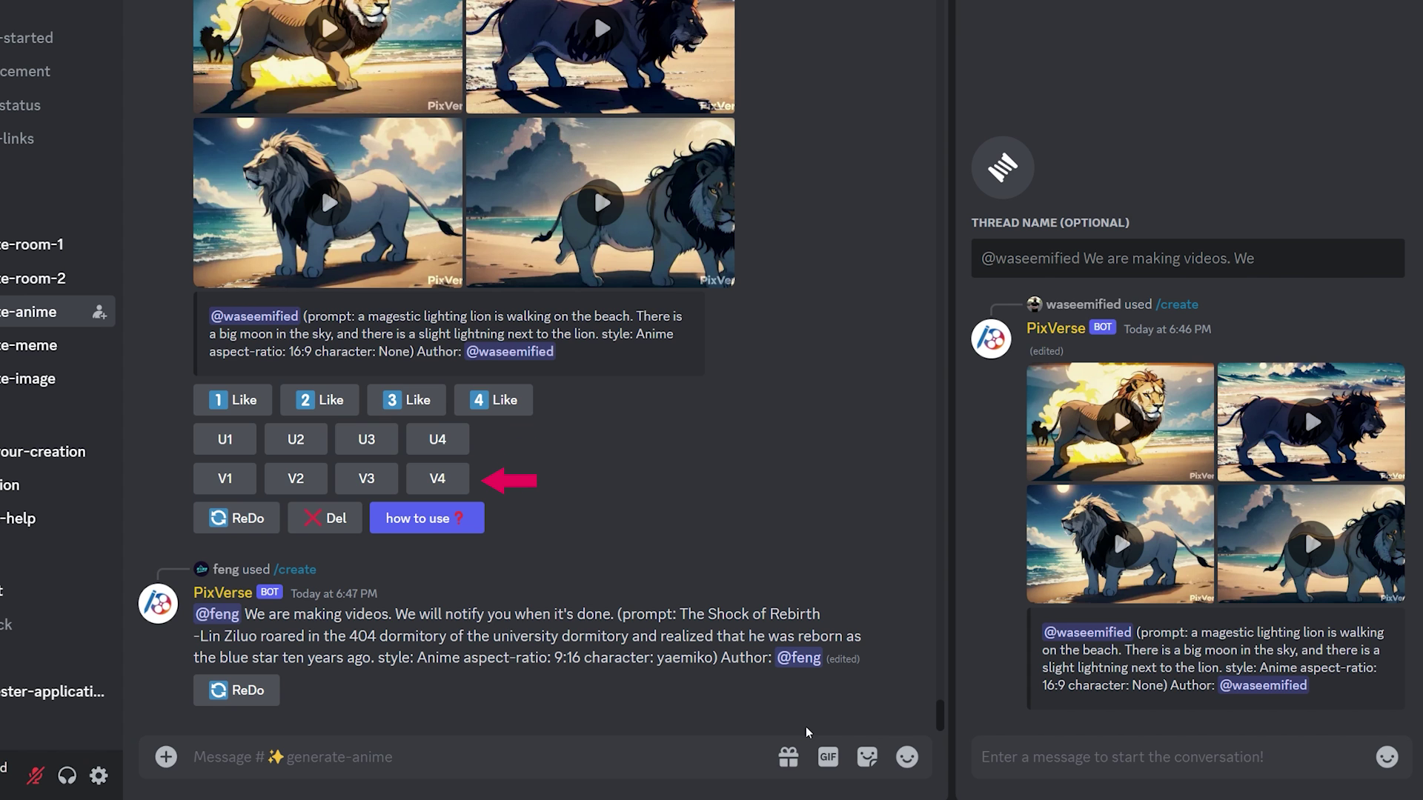
click(1121, 546)
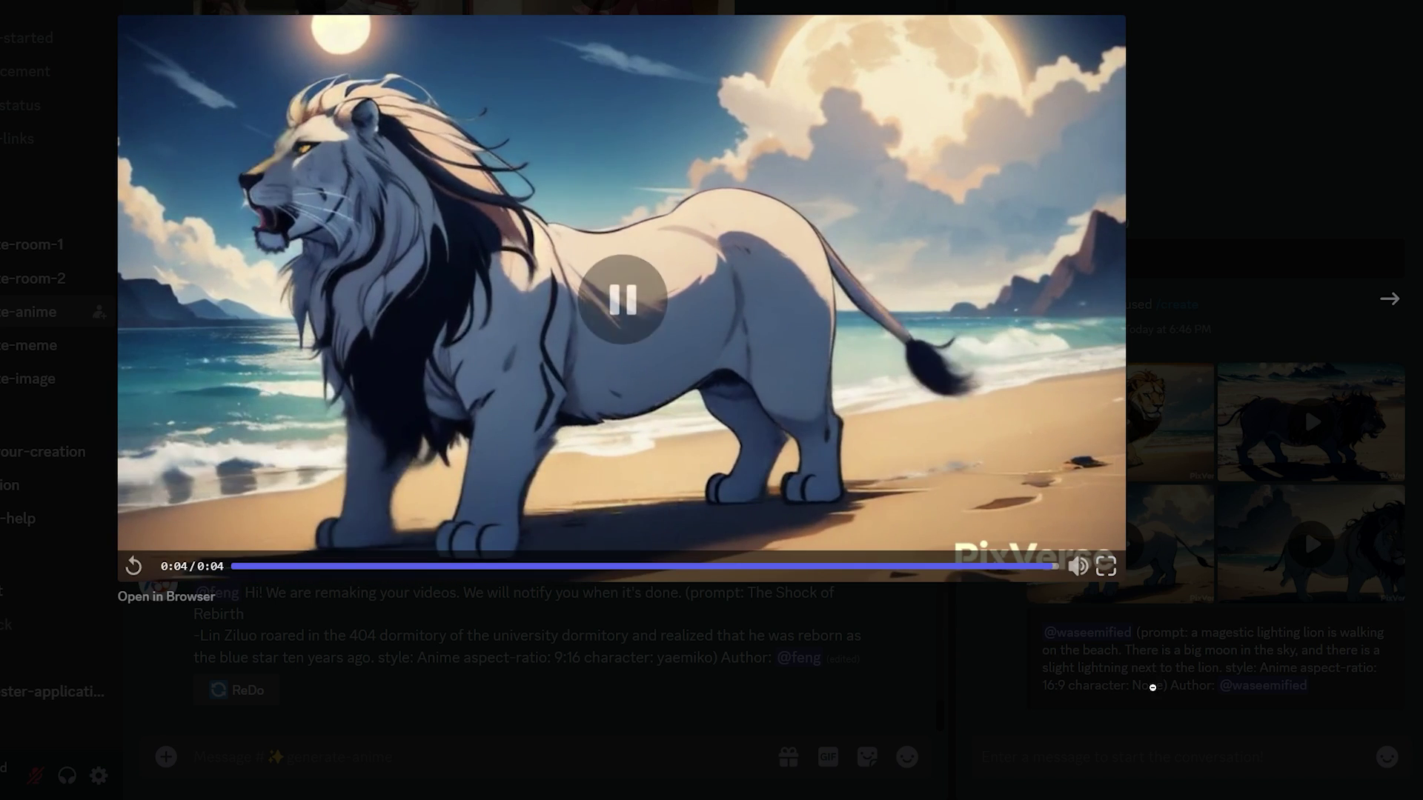
- Start a new /create command with the prompt 'sitting on a sunny beach'
click(1153, 688)
text(/crea)
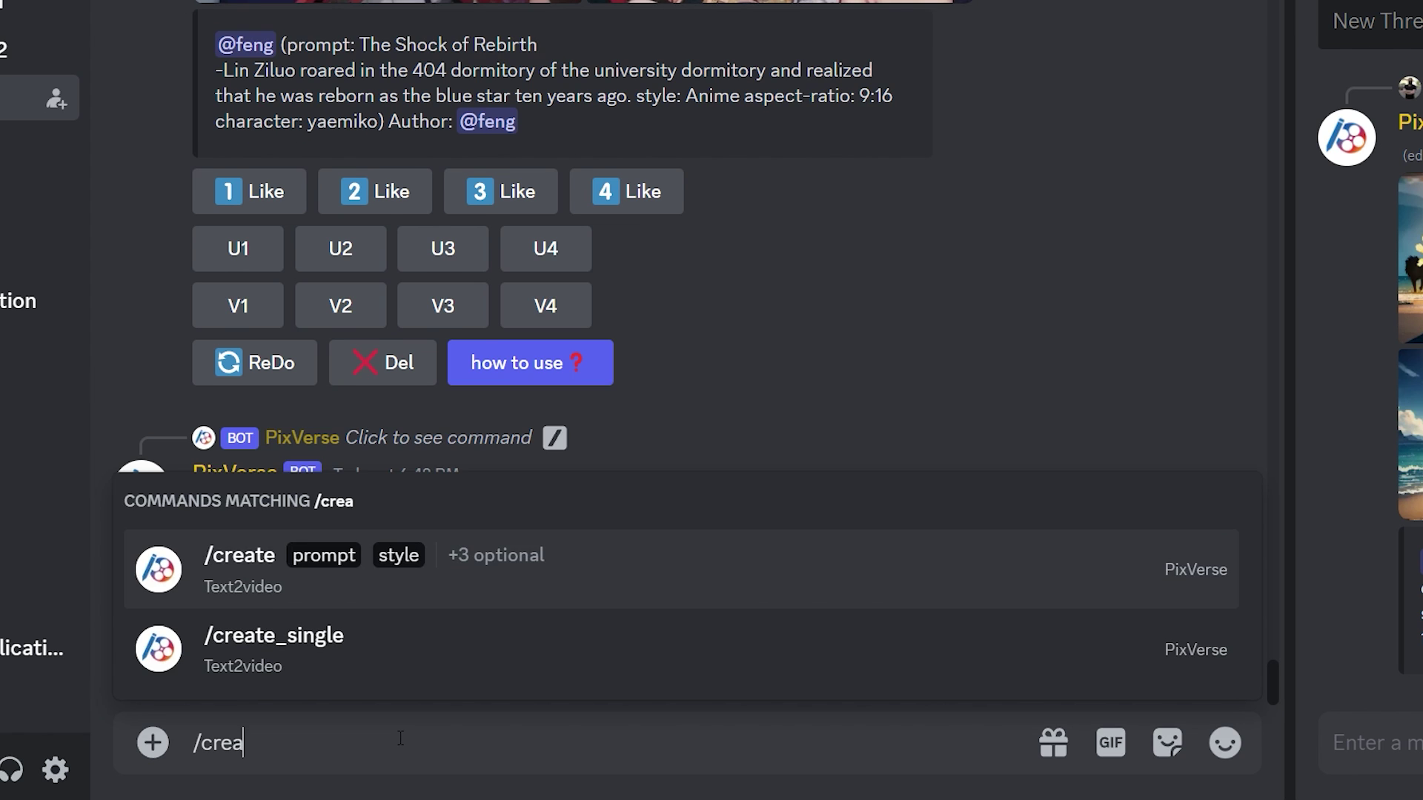
key(Return)
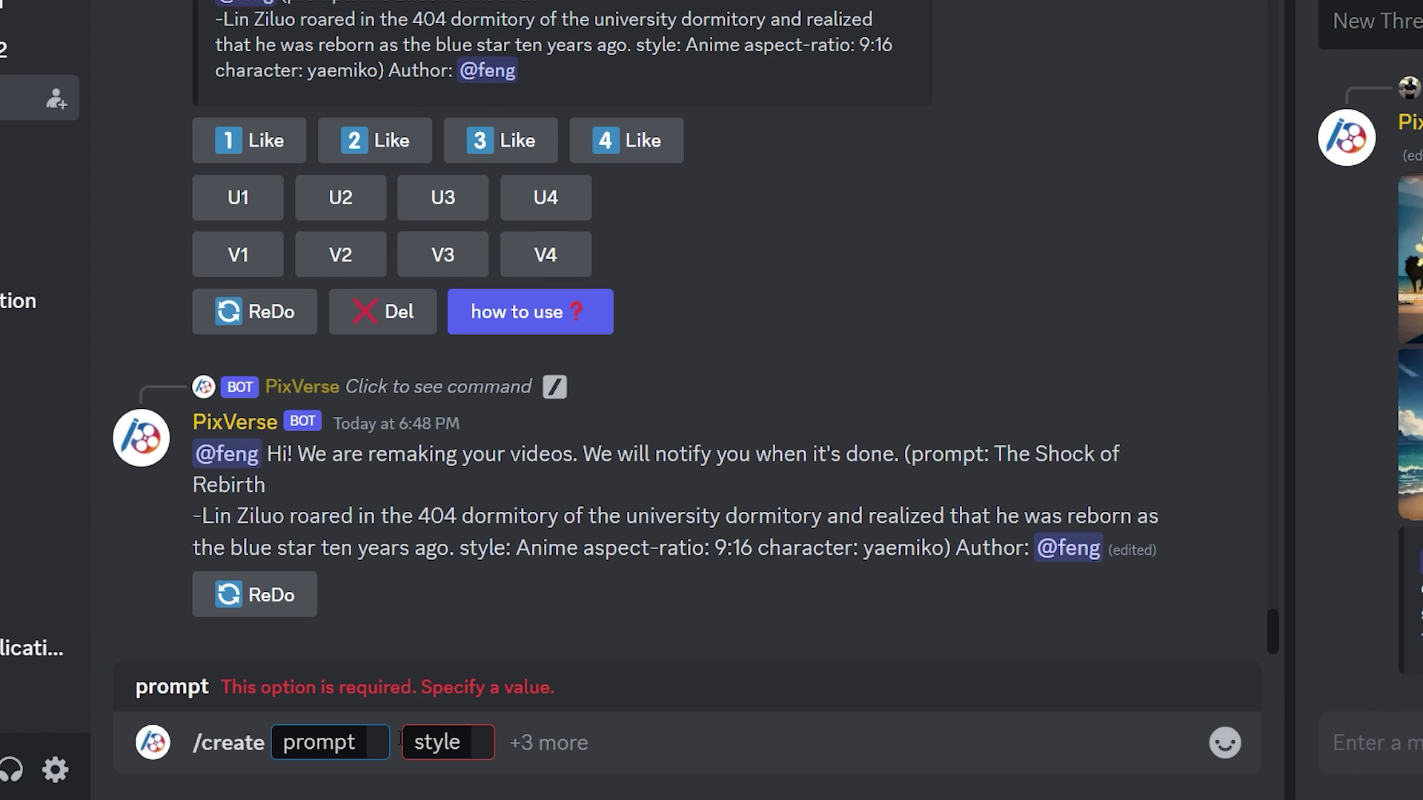
text(sitting on a sunny beach)
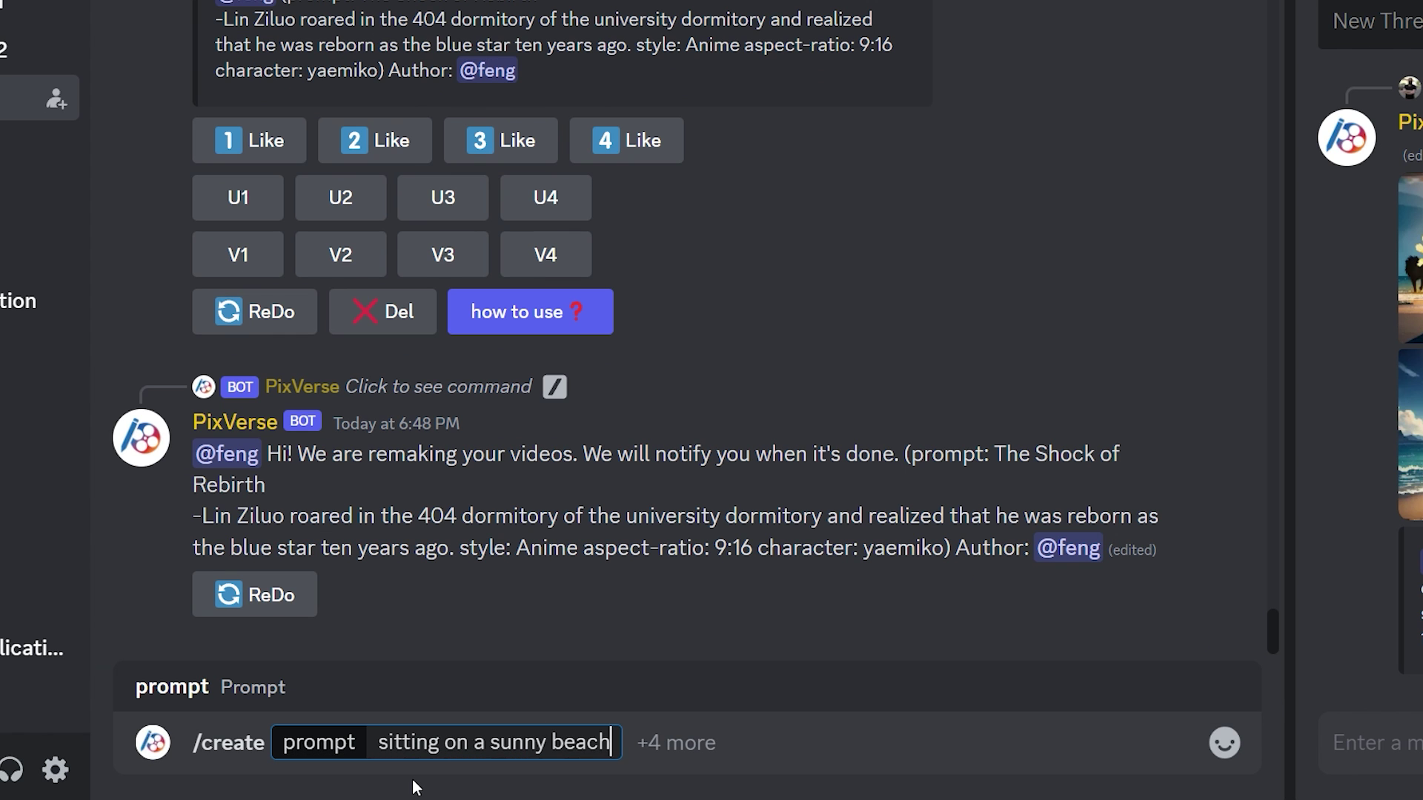
key(Tab)
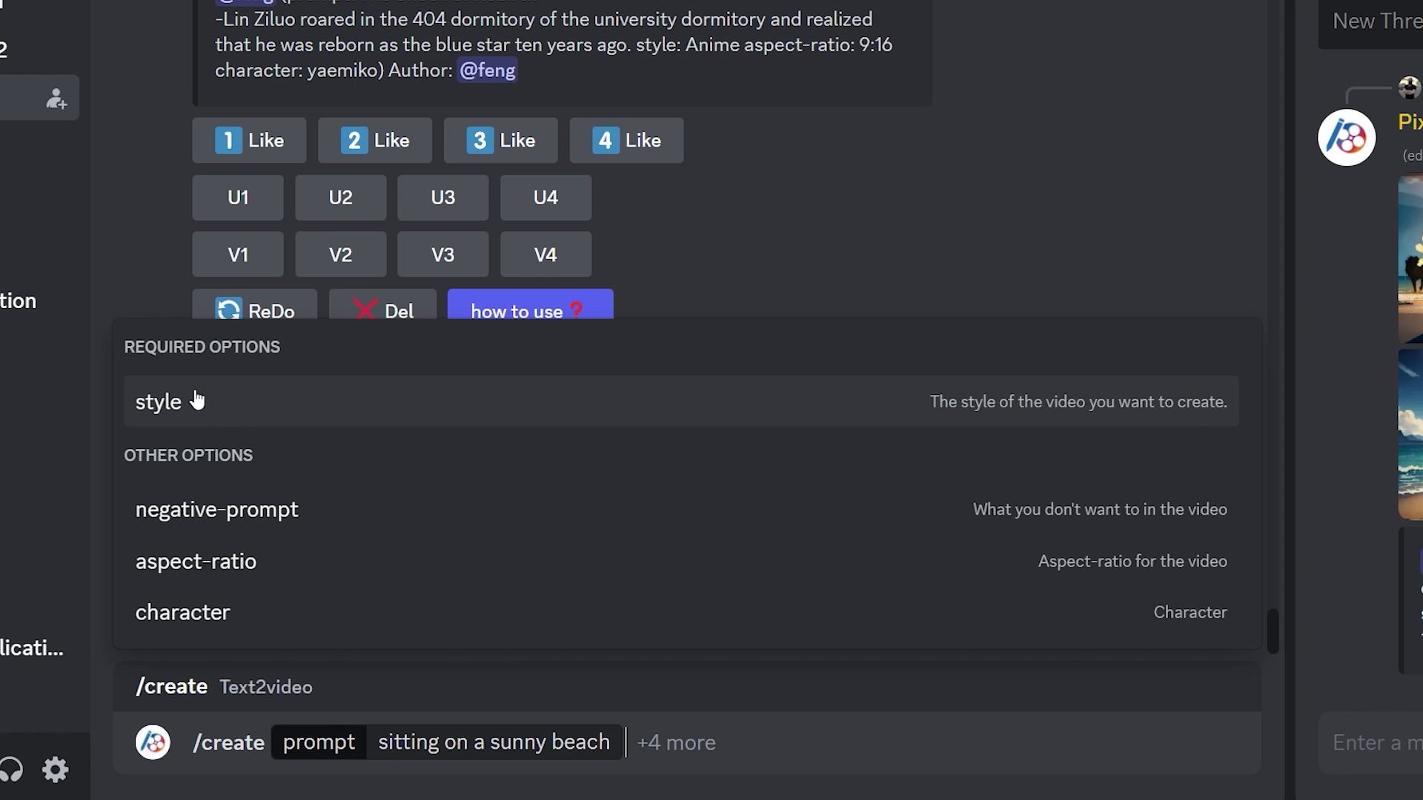
- Set style Anime, aspect-ratio 16:9 and character xiangling, and send the command
click(286, 402)
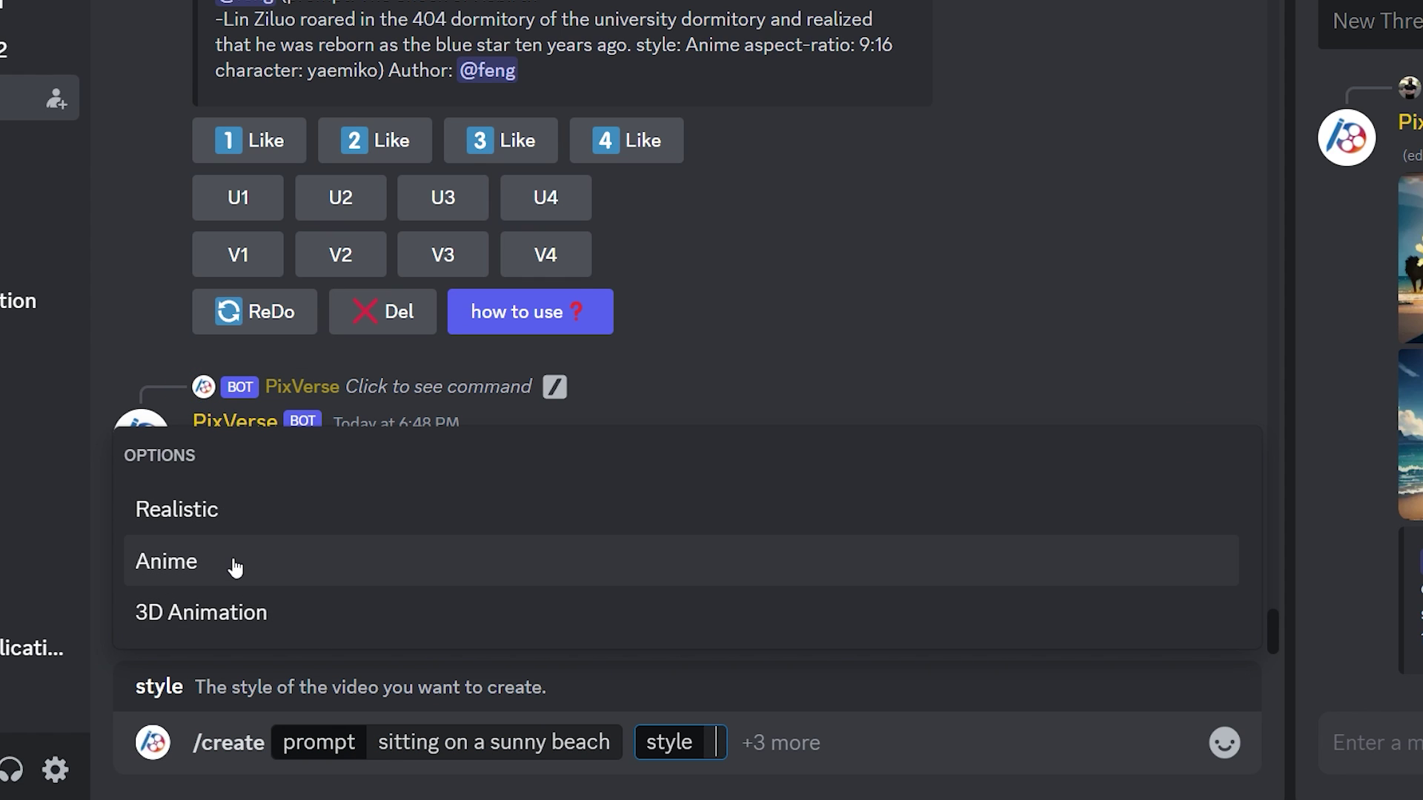
click(235, 567)
click(289, 567)
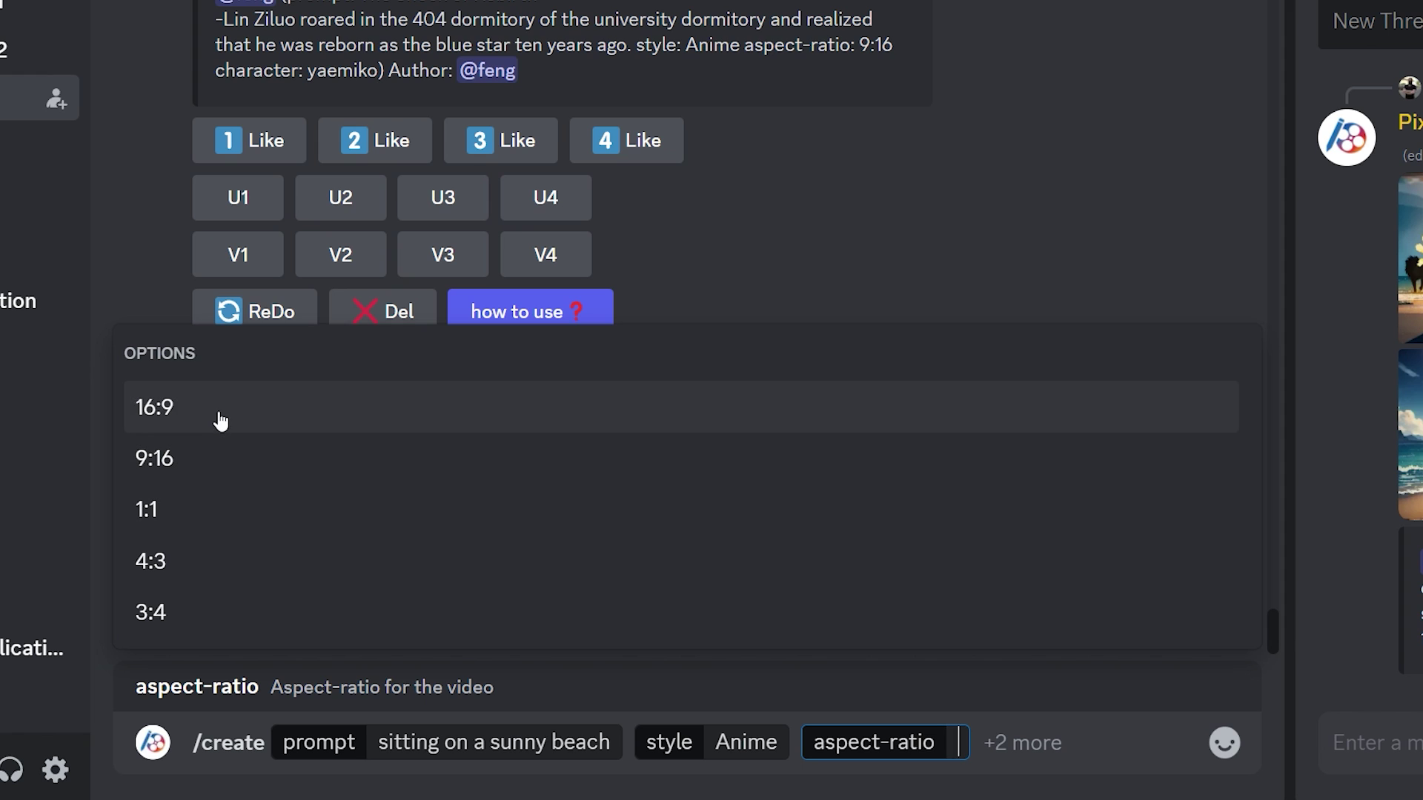
click(224, 409)
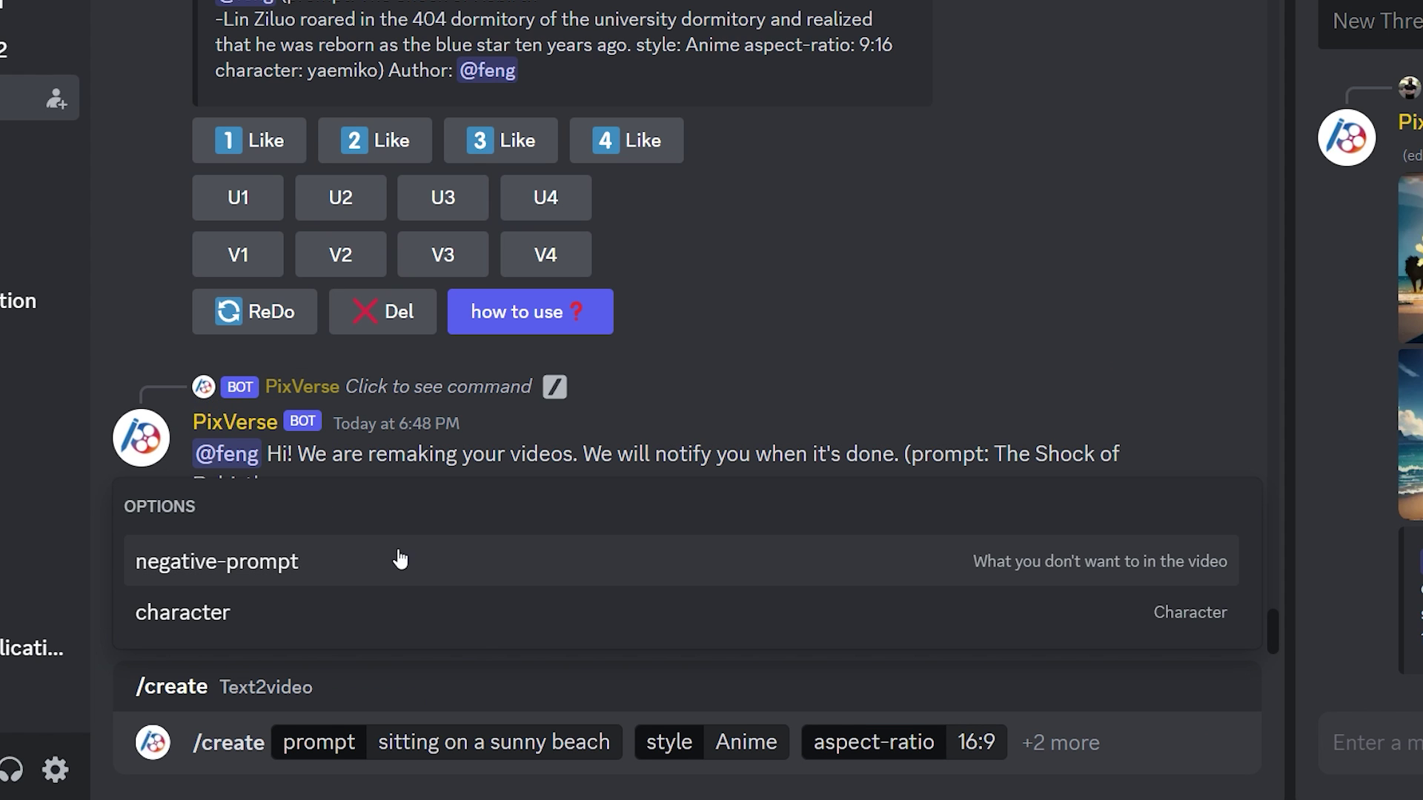
click(348, 634)
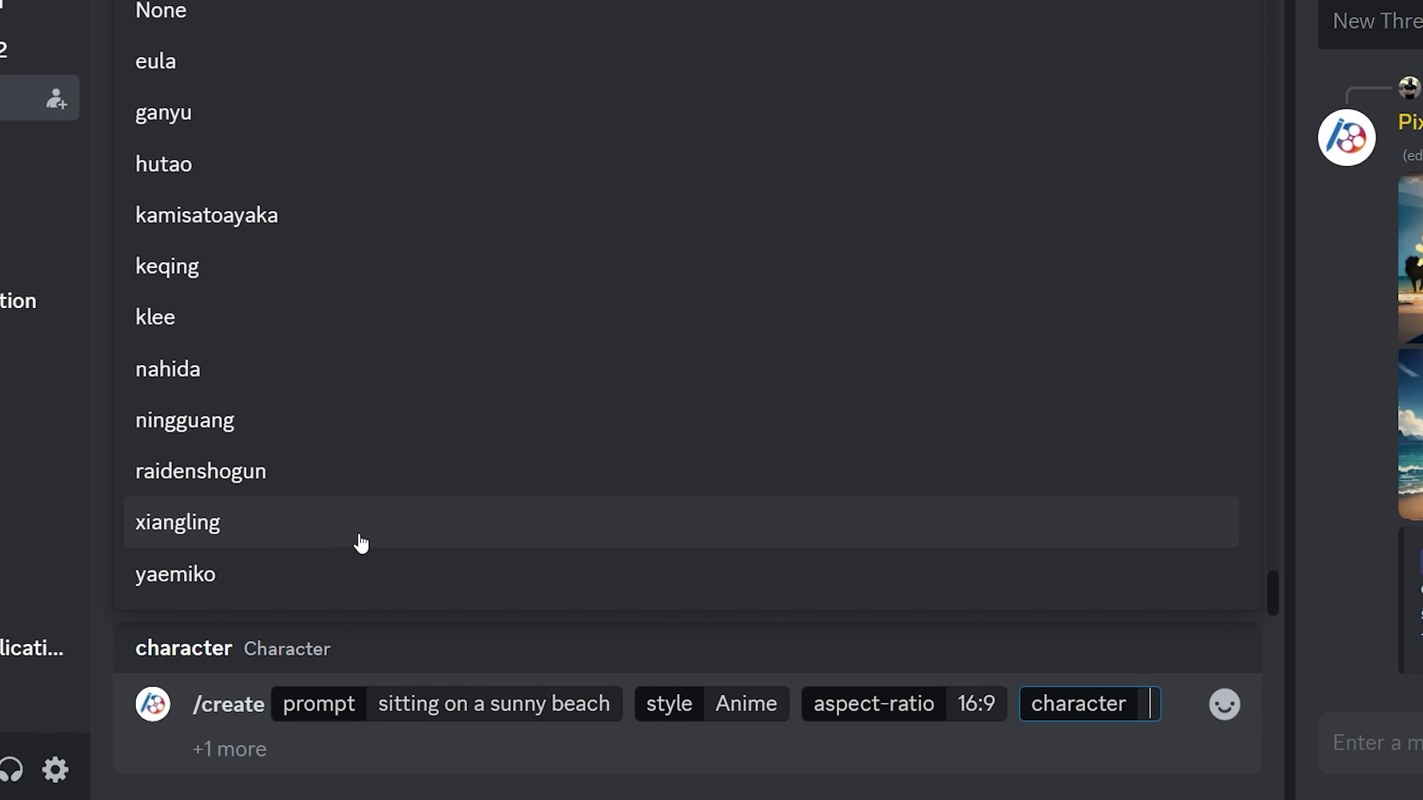
click(361, 544)
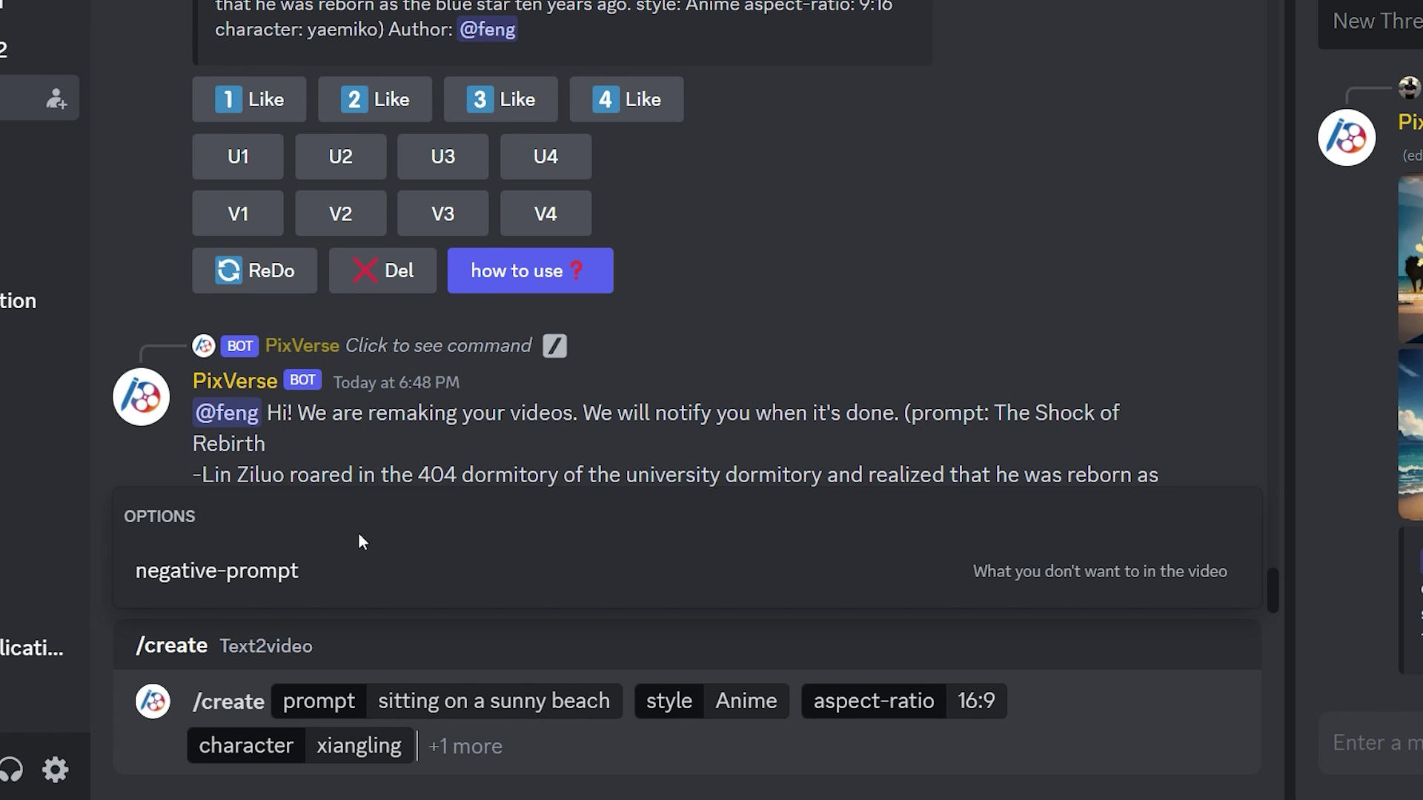
key(Return)
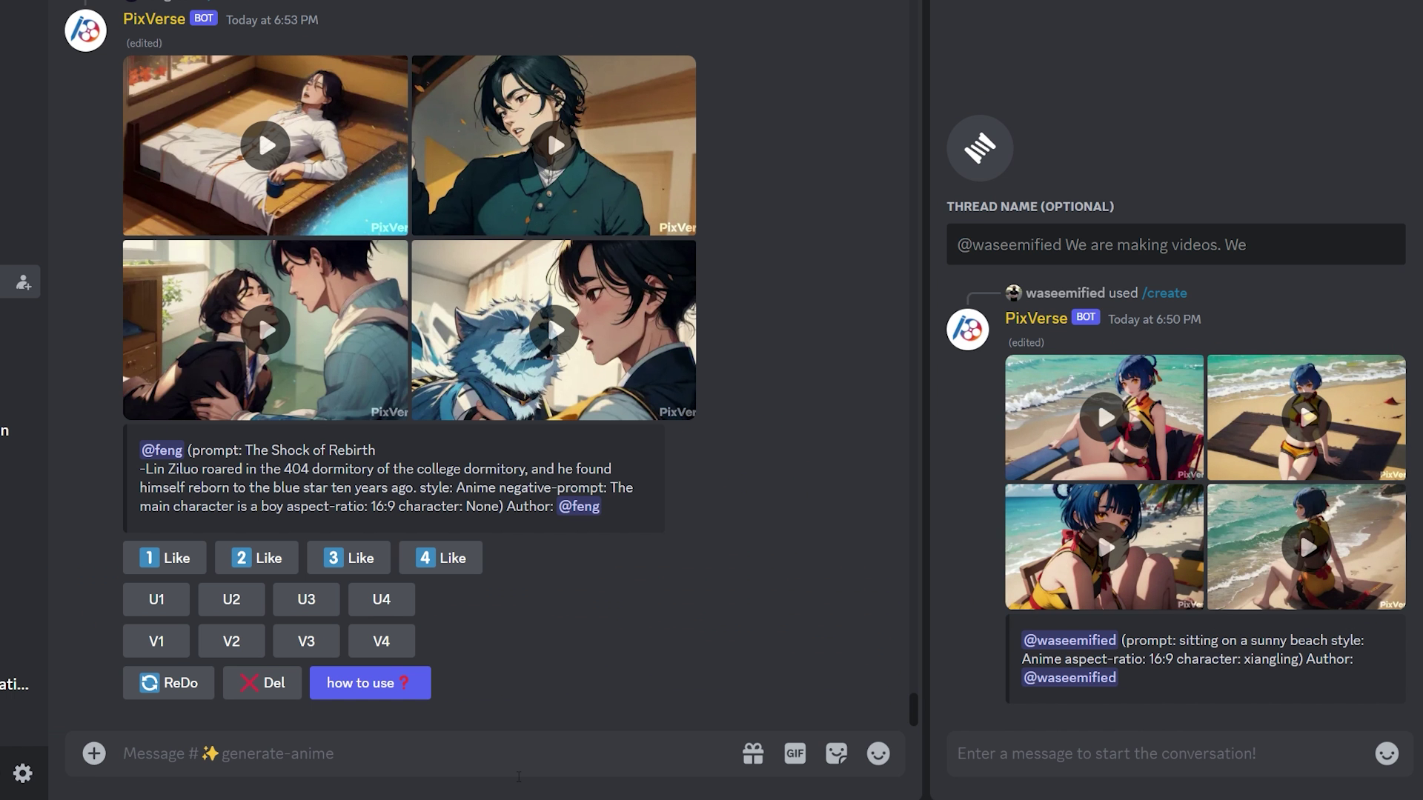
- Preview the fourth beach clip, close the thread panel, and upscale the clip with U4
click(1309, 562)
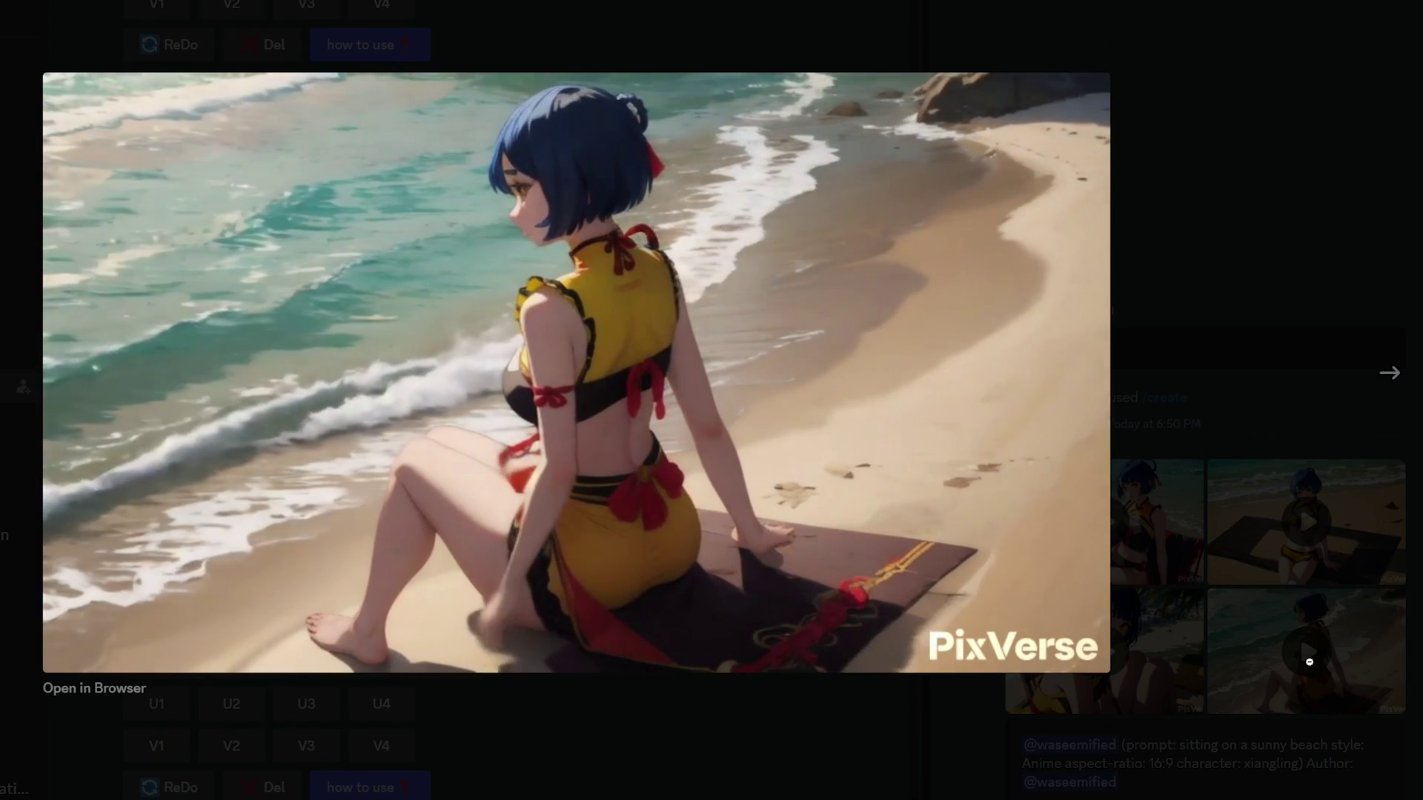
click(766, 736)
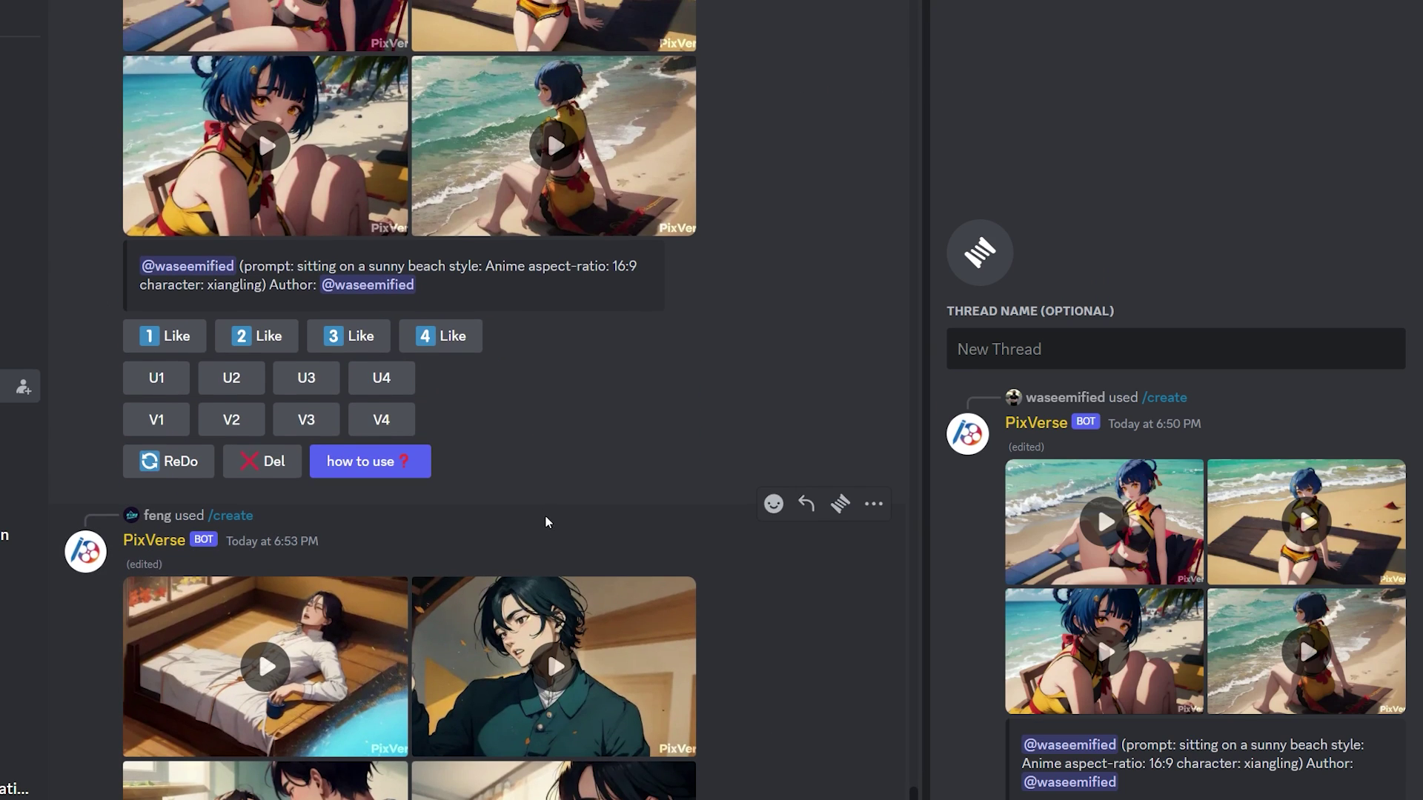
scroll(546, 522, up, 5)
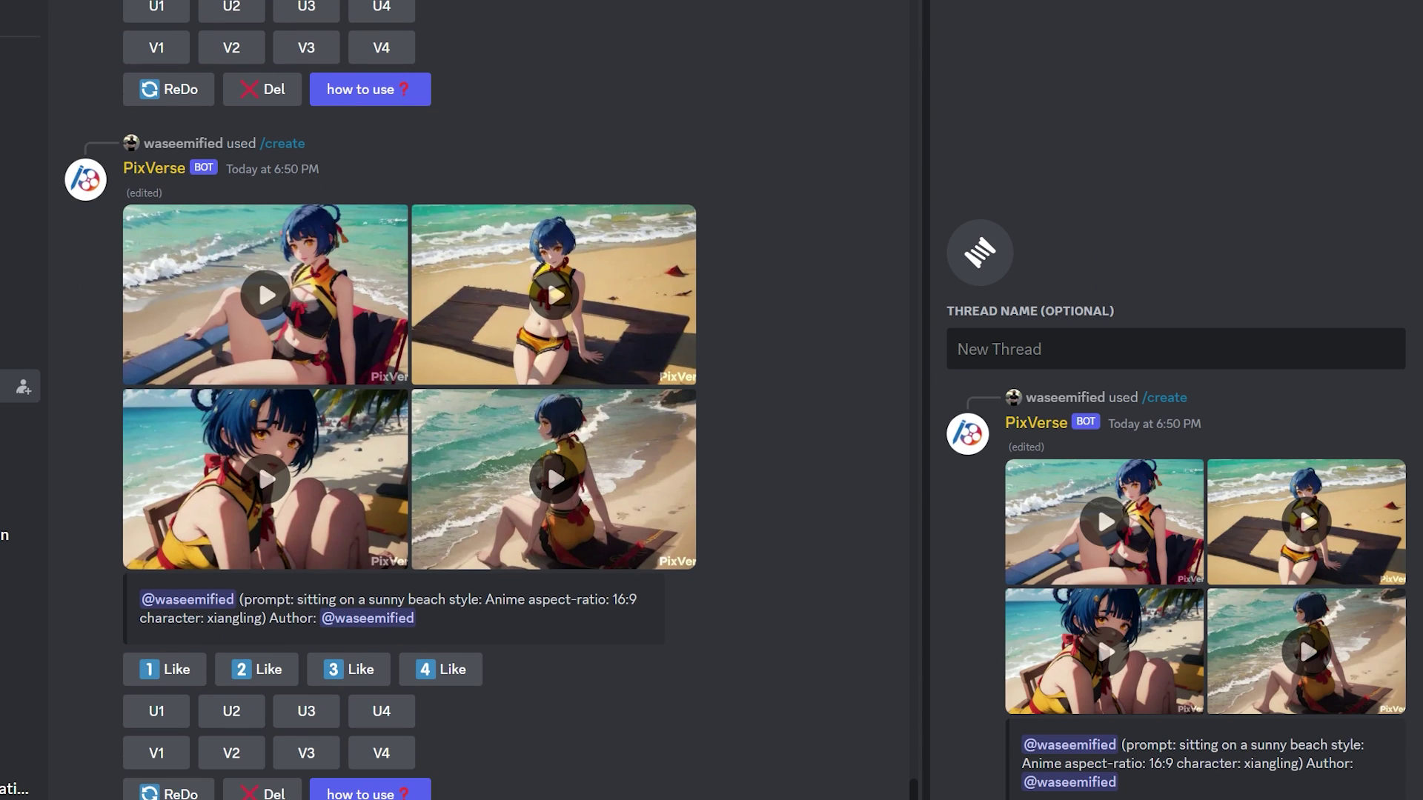
key(Escape)
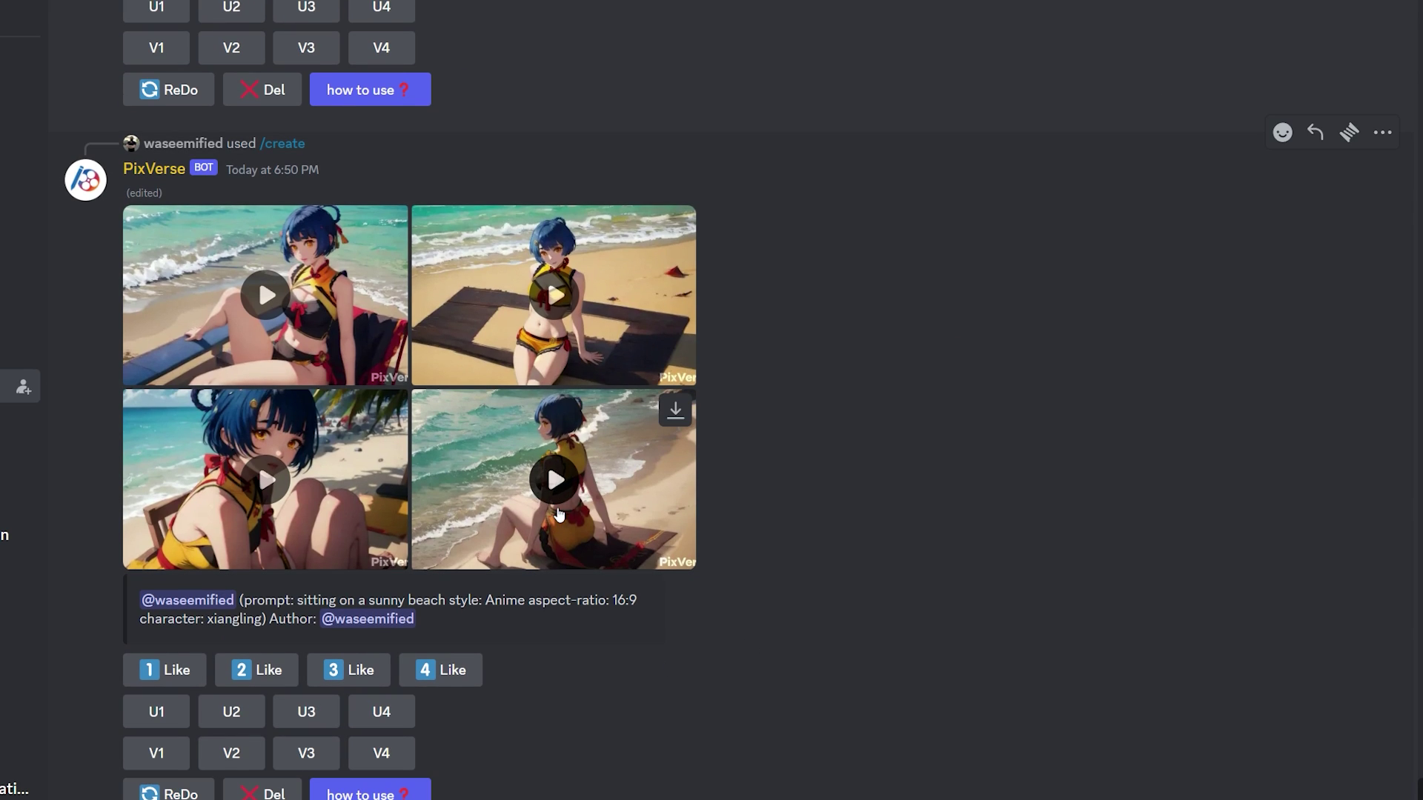
scroll(557, 526, down, 1)
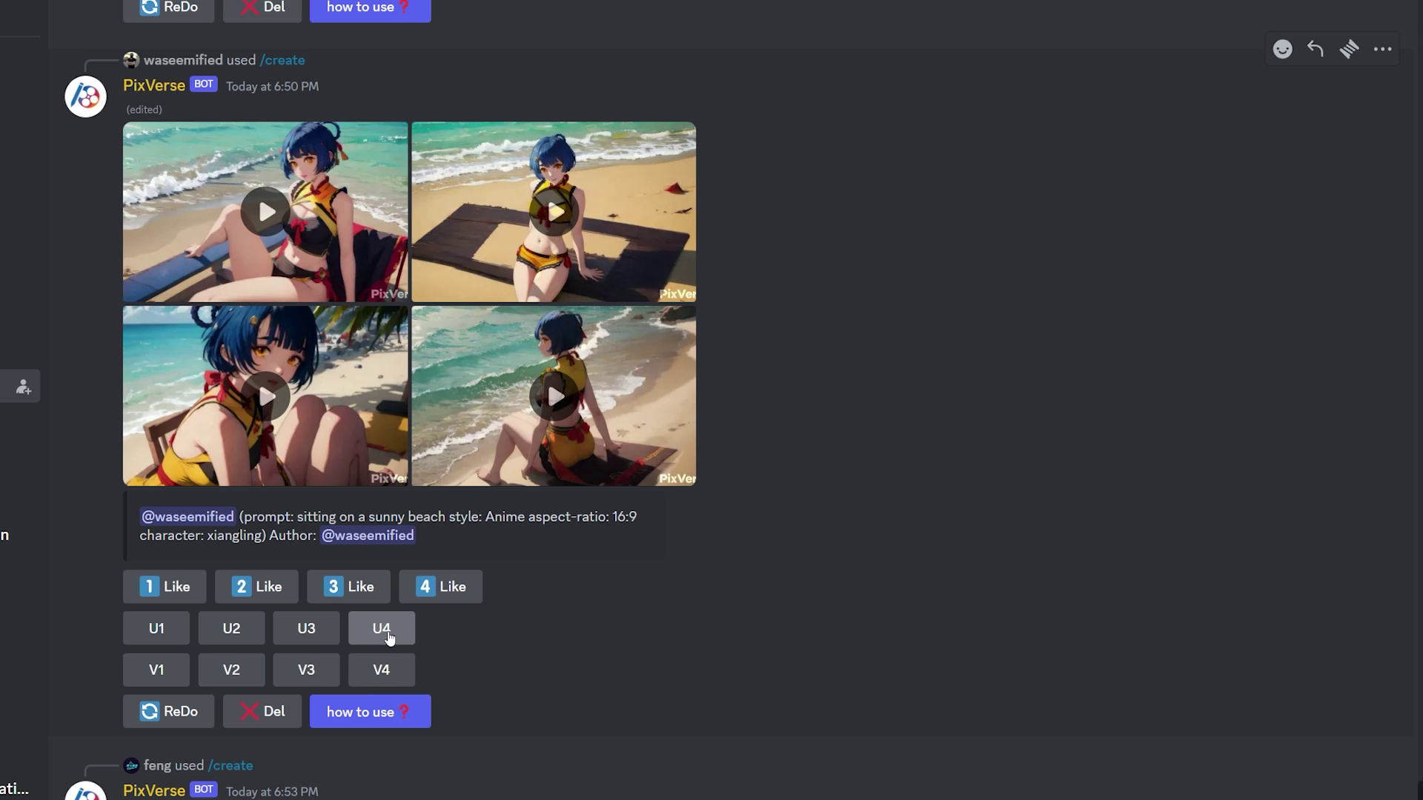
click(404, 640)
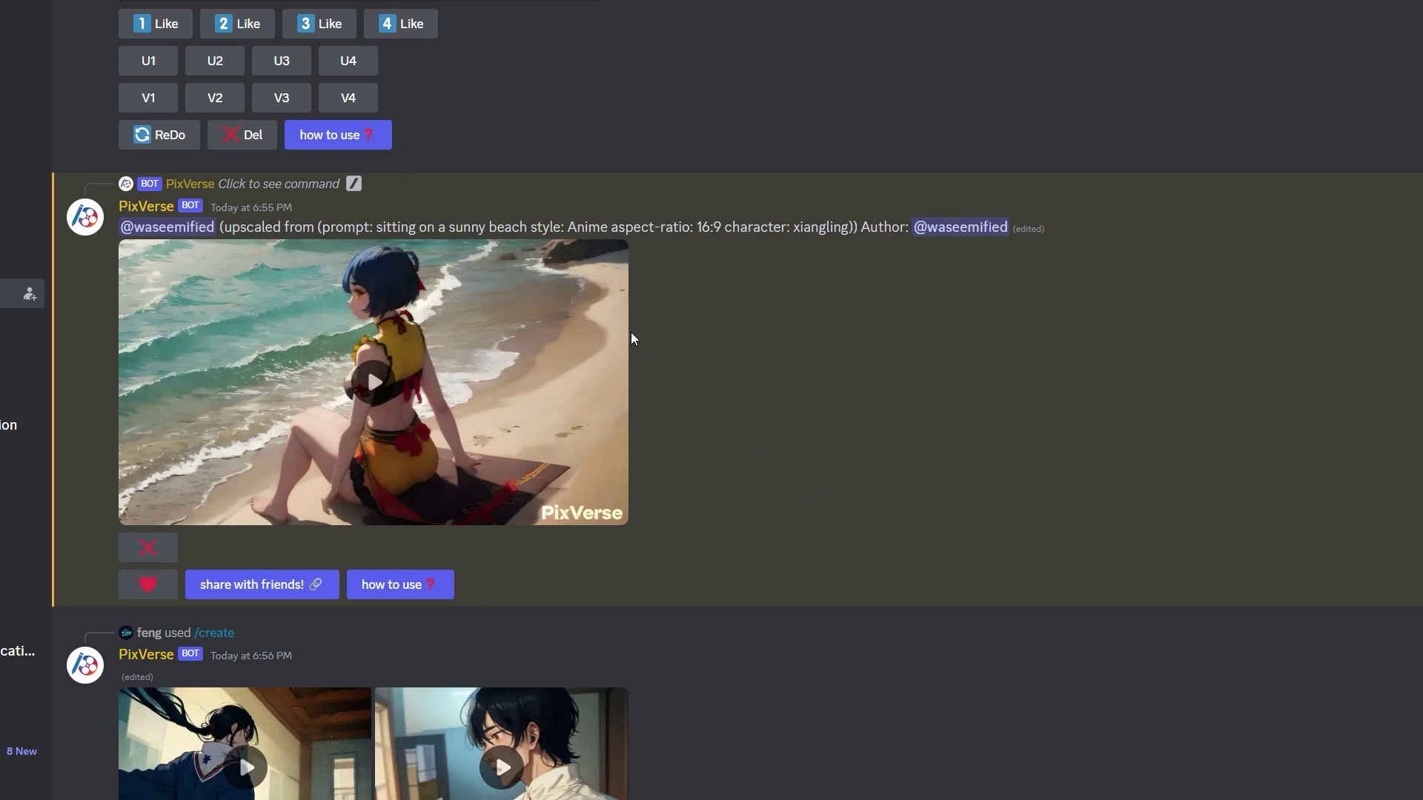
- Search Google for 'capcut' and open the CapCut website from the first result
mouse_move(605, 273)
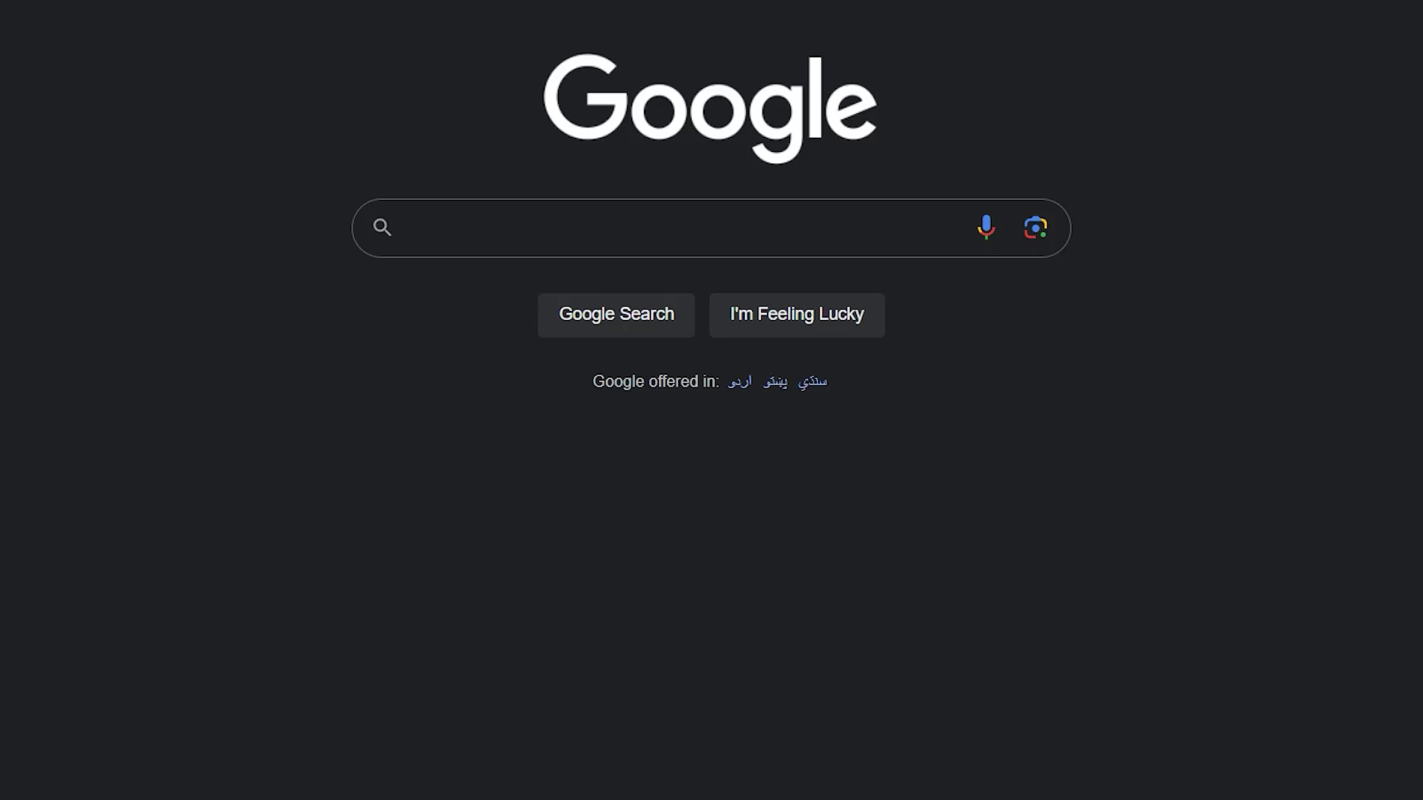
text(capcut)
key(Return)
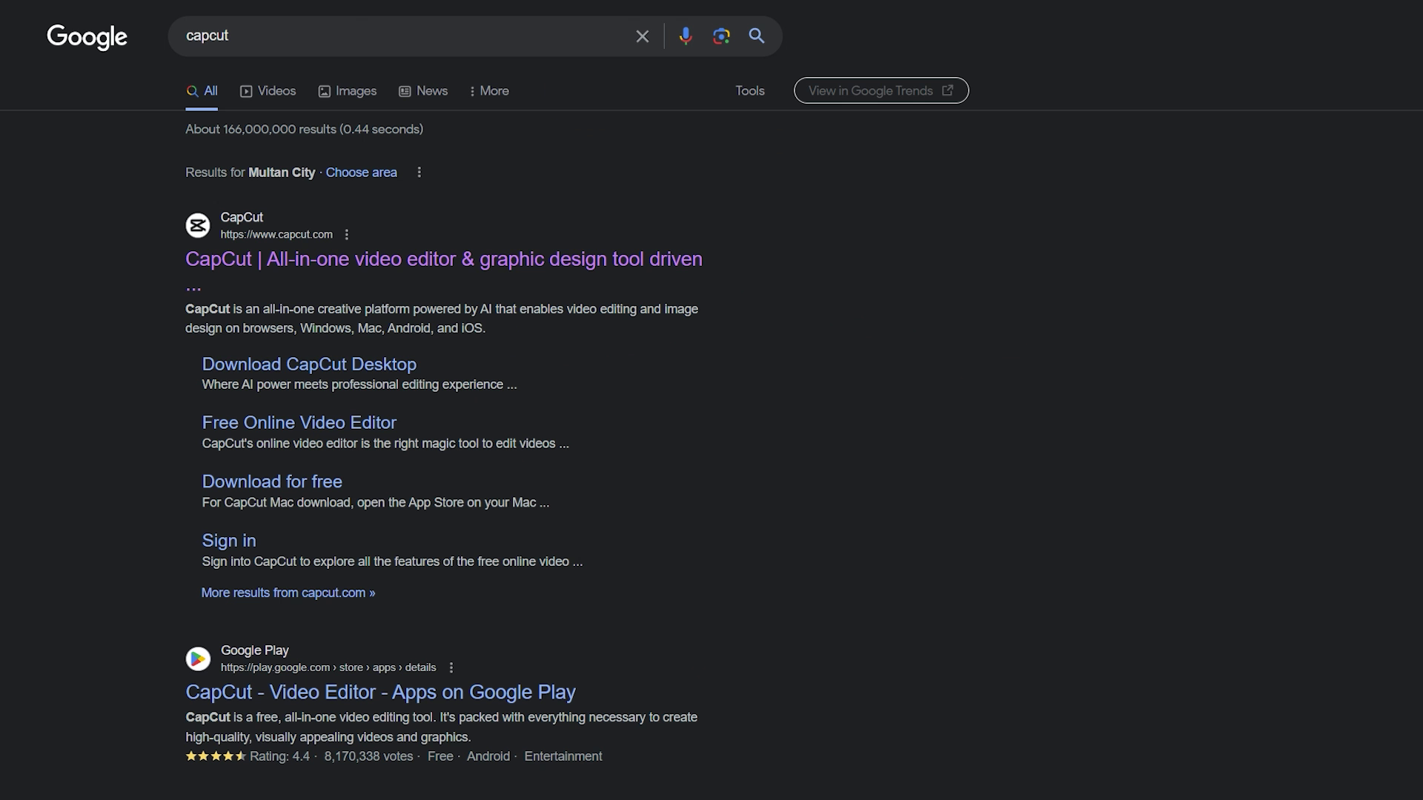
click(487, 270)
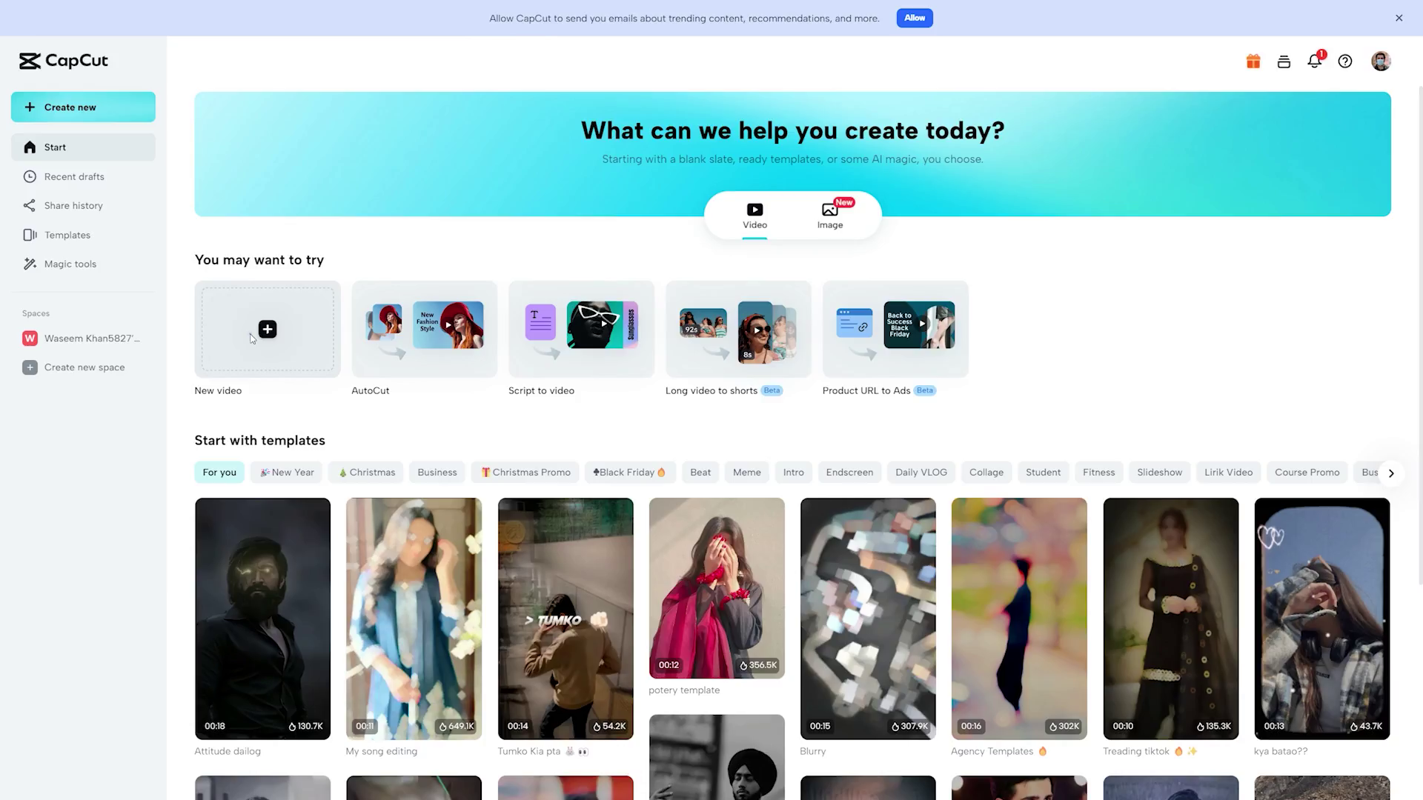
- Start a new blank project and upload both PixVerse video files from this device
click(252, 337)
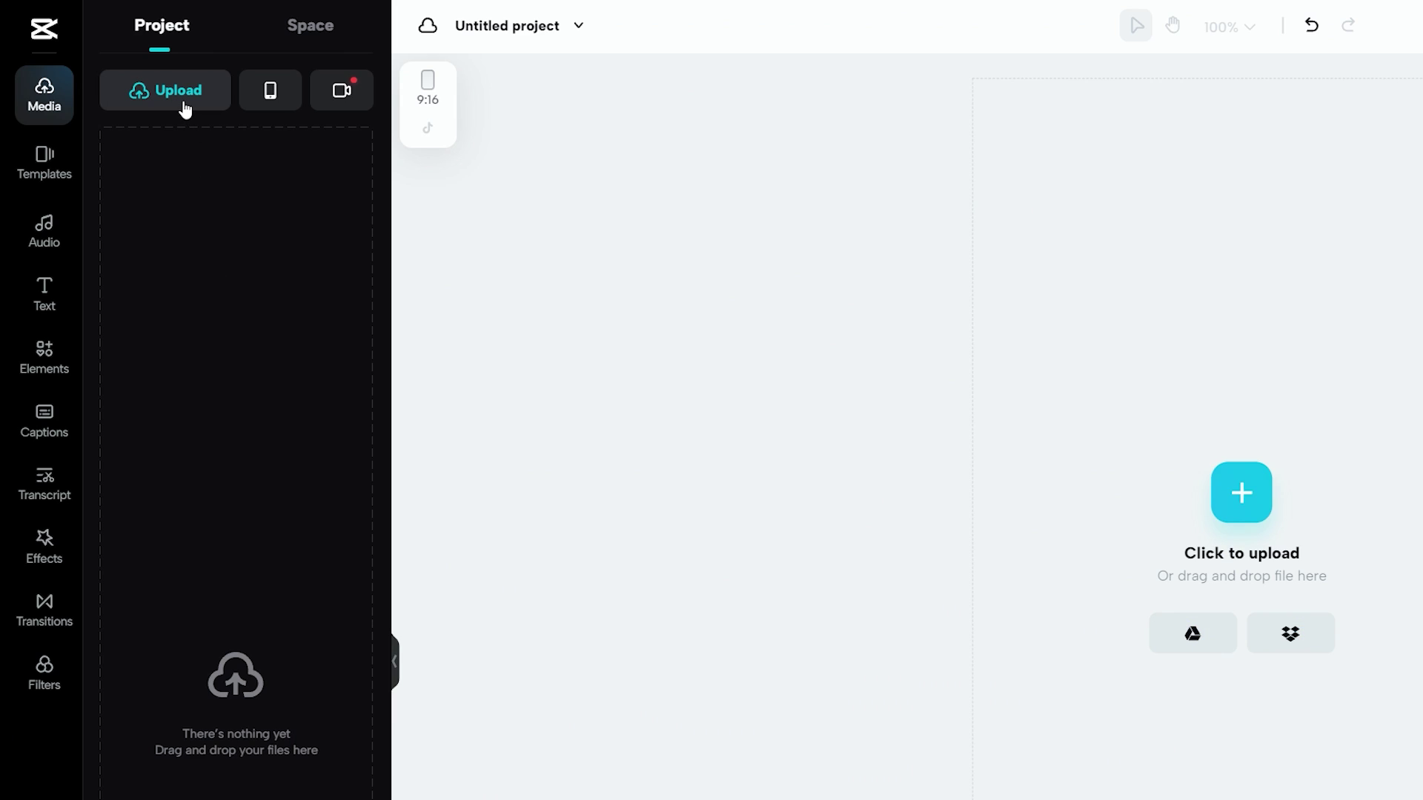
click(185, 109)
click(221, 145)
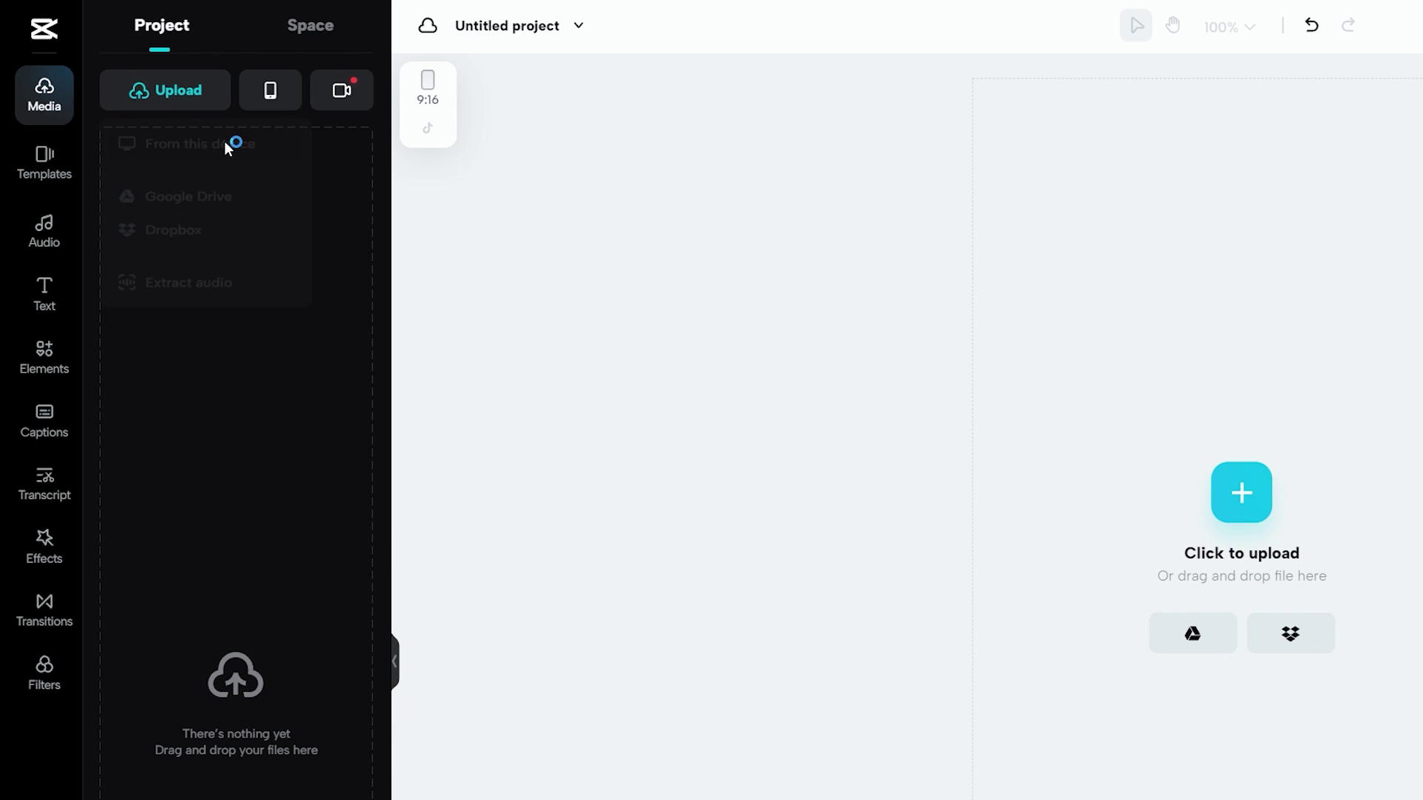
click(387, 152)
shift+click(462, 152)
key(Return)
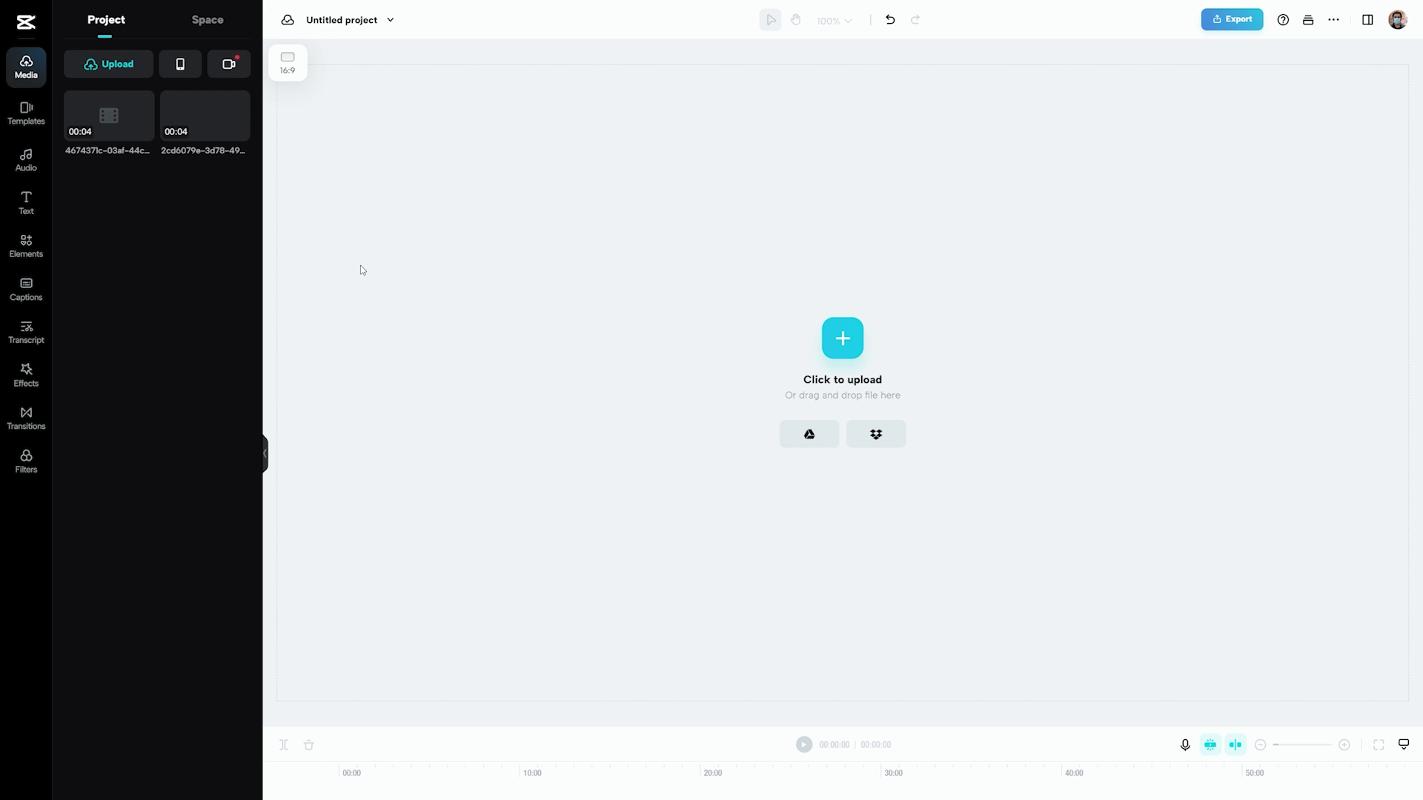
- Place the two uploaded 4-second clips one after the other on the timeline
drag(204, 115, 492, 779)
drag(109, 75, 750, 747)
click(25, 117)
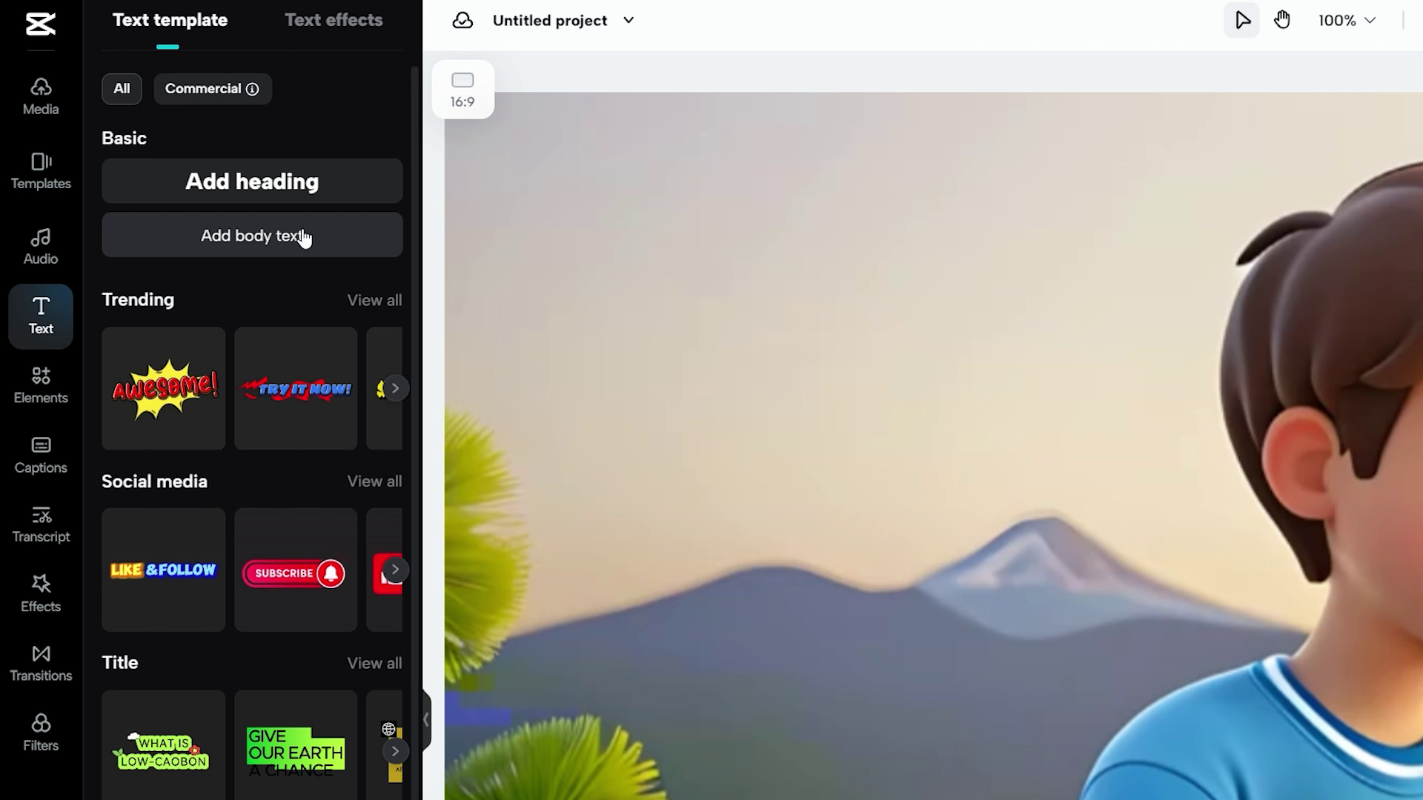
- Turn 'This is a story of young boy who always pray in the morning!' into Santa-voice narration, delete the caption, and play it
click(304, 237)
text(This is a story of young boy who always pray in the morning!)
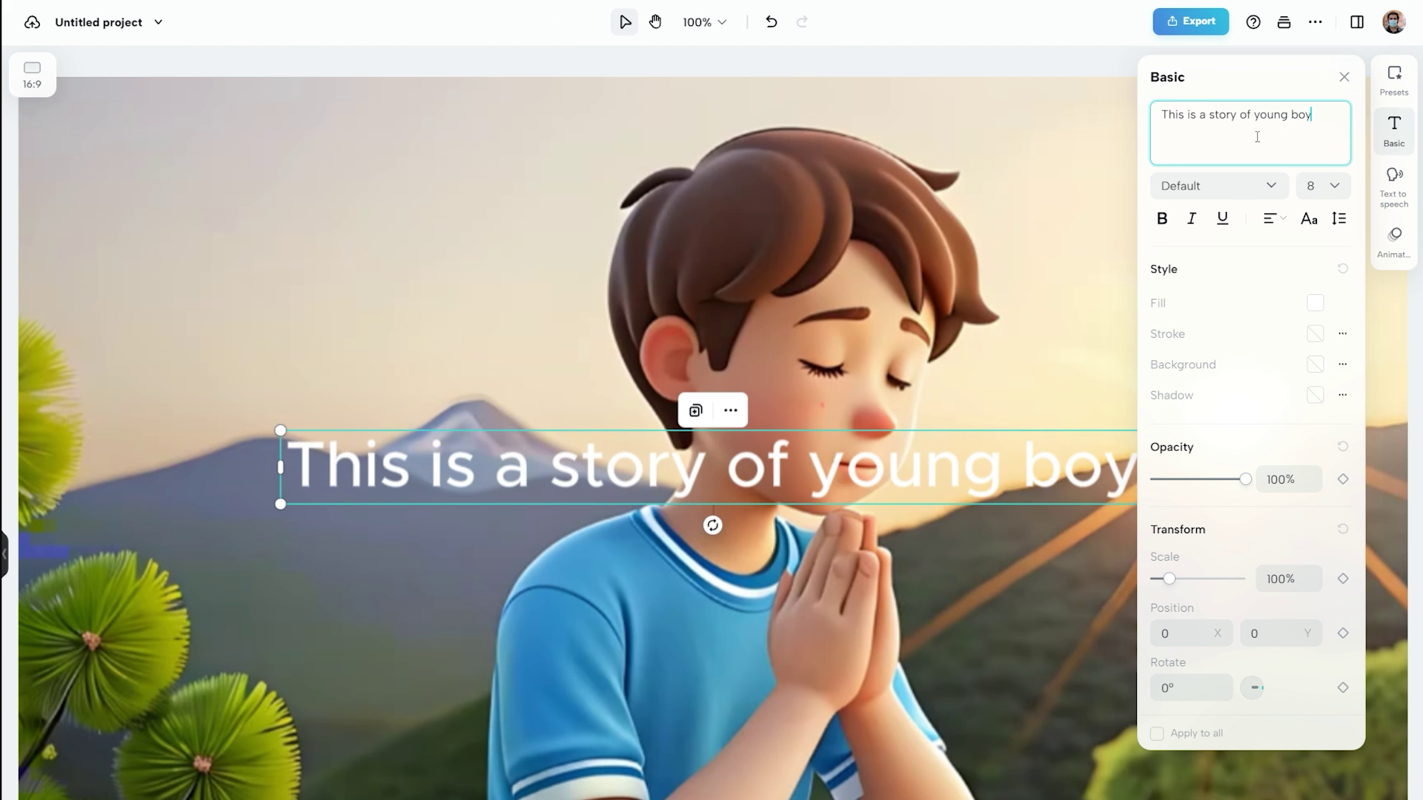
click(1397, 198)
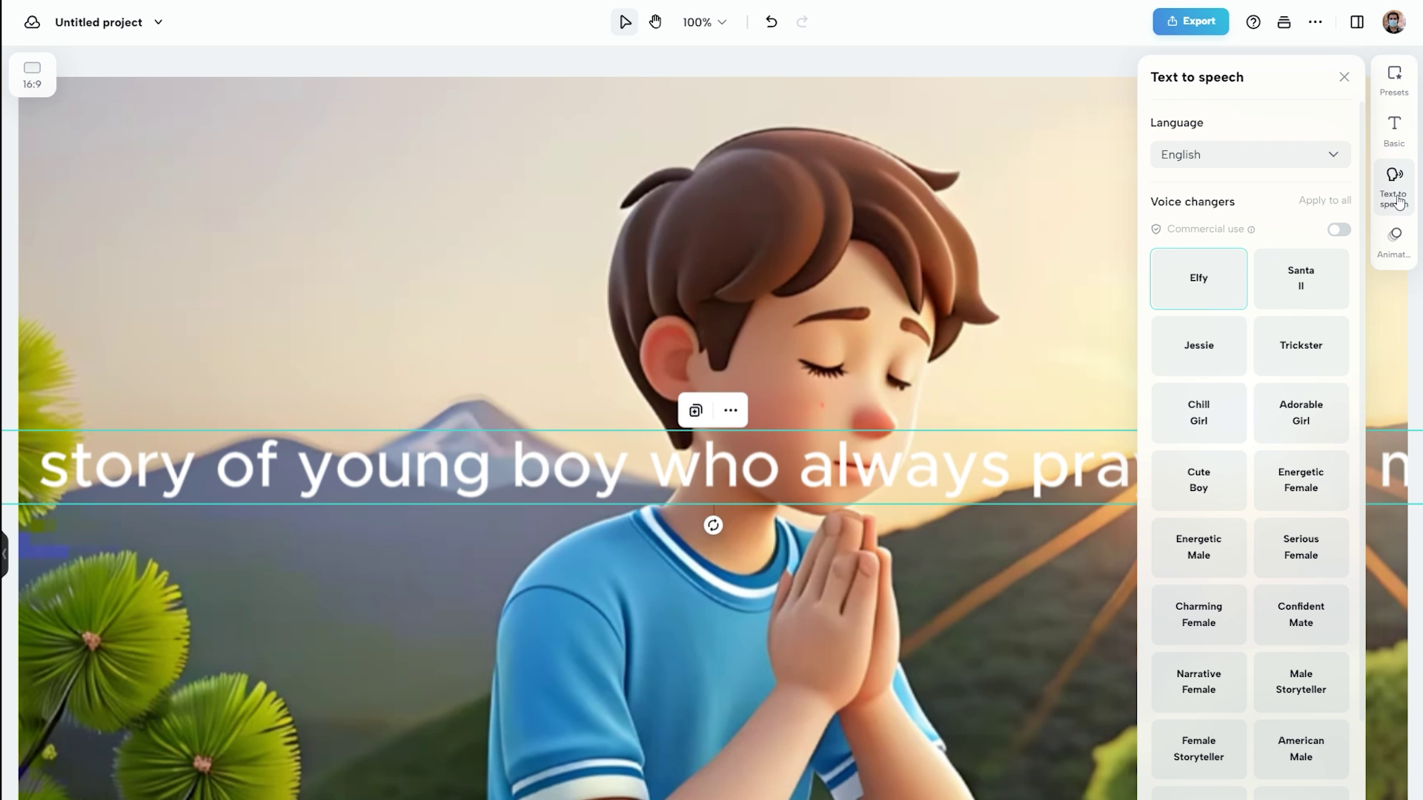
click(1295, 291)
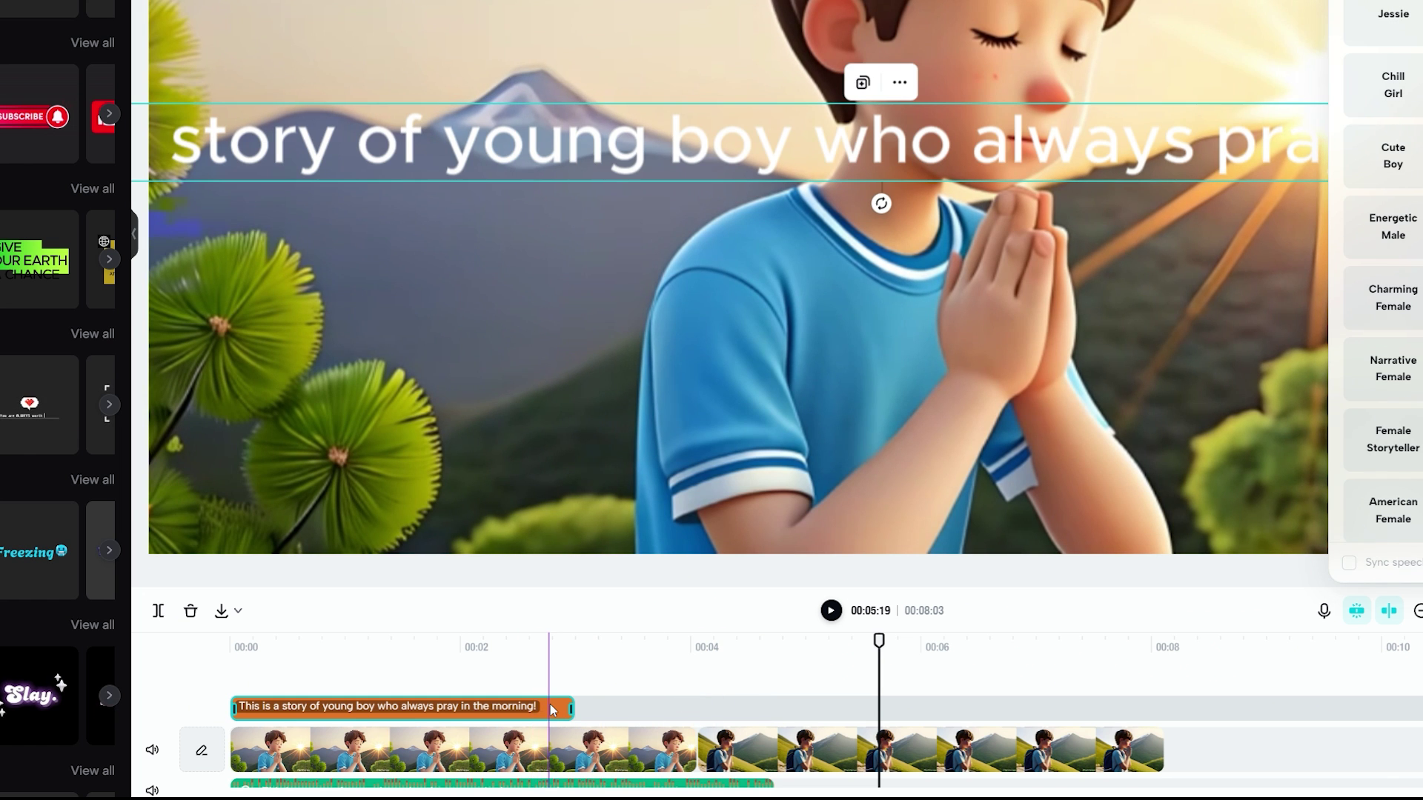
key(Delete)
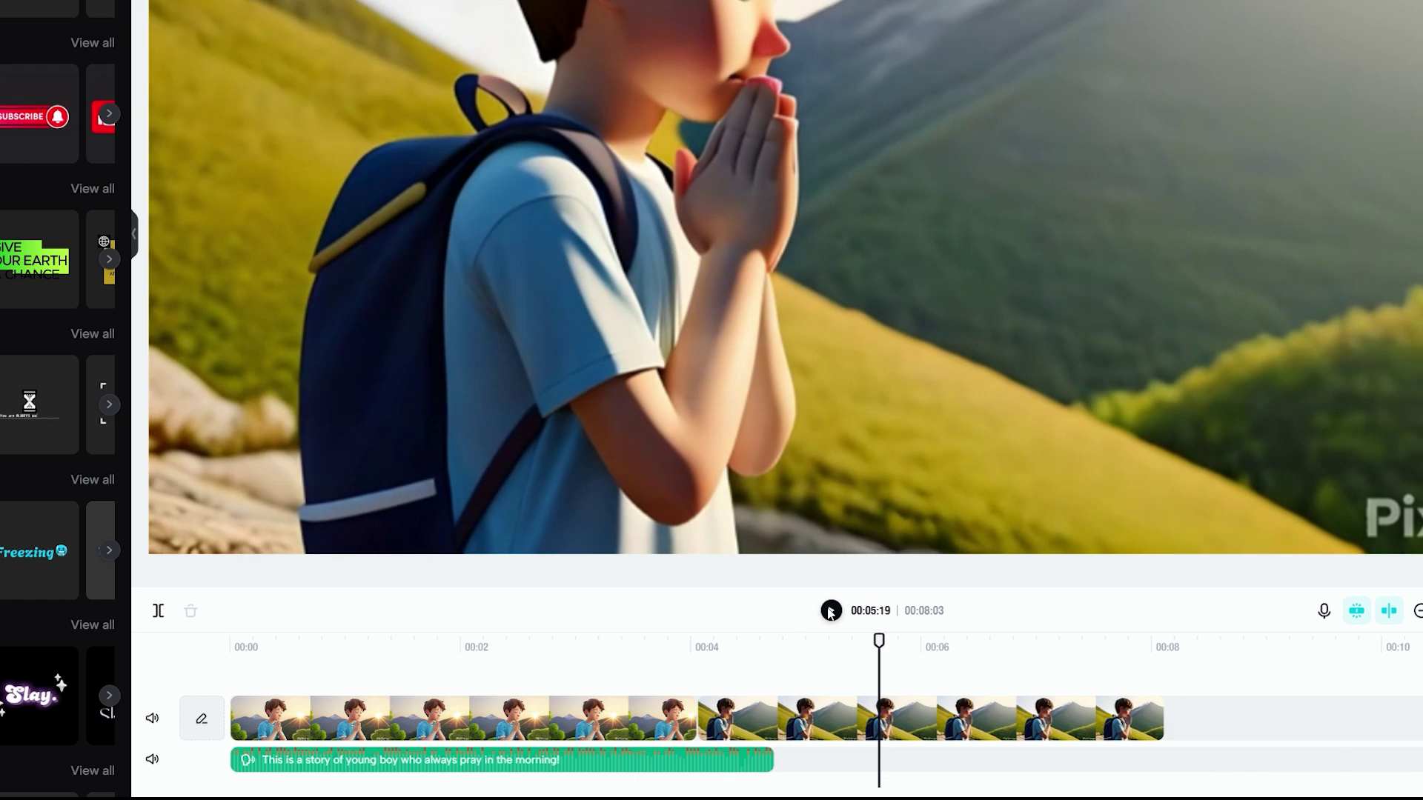
key(space)
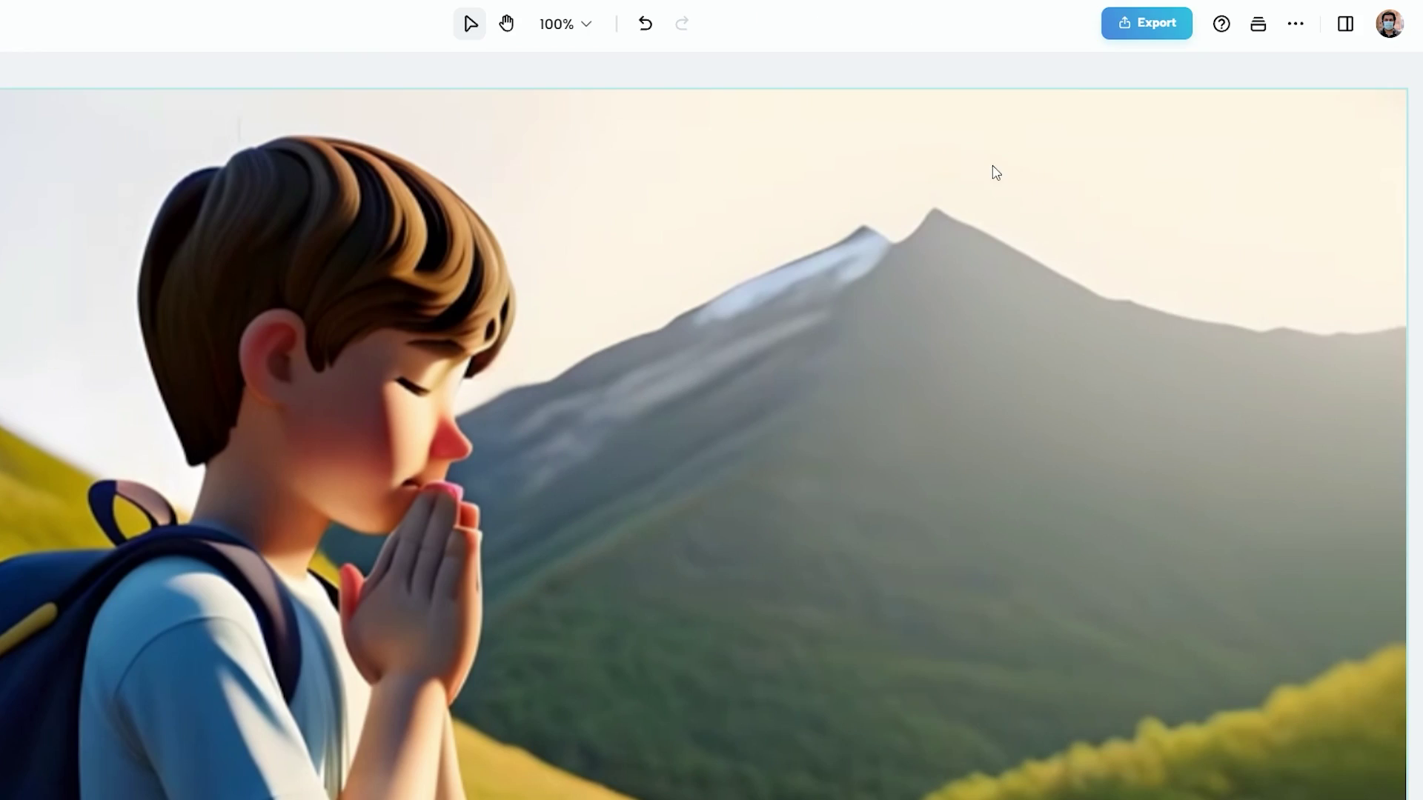
- Open the Export download settings for the finished video
click(1213, 25)
click(1119, 44)
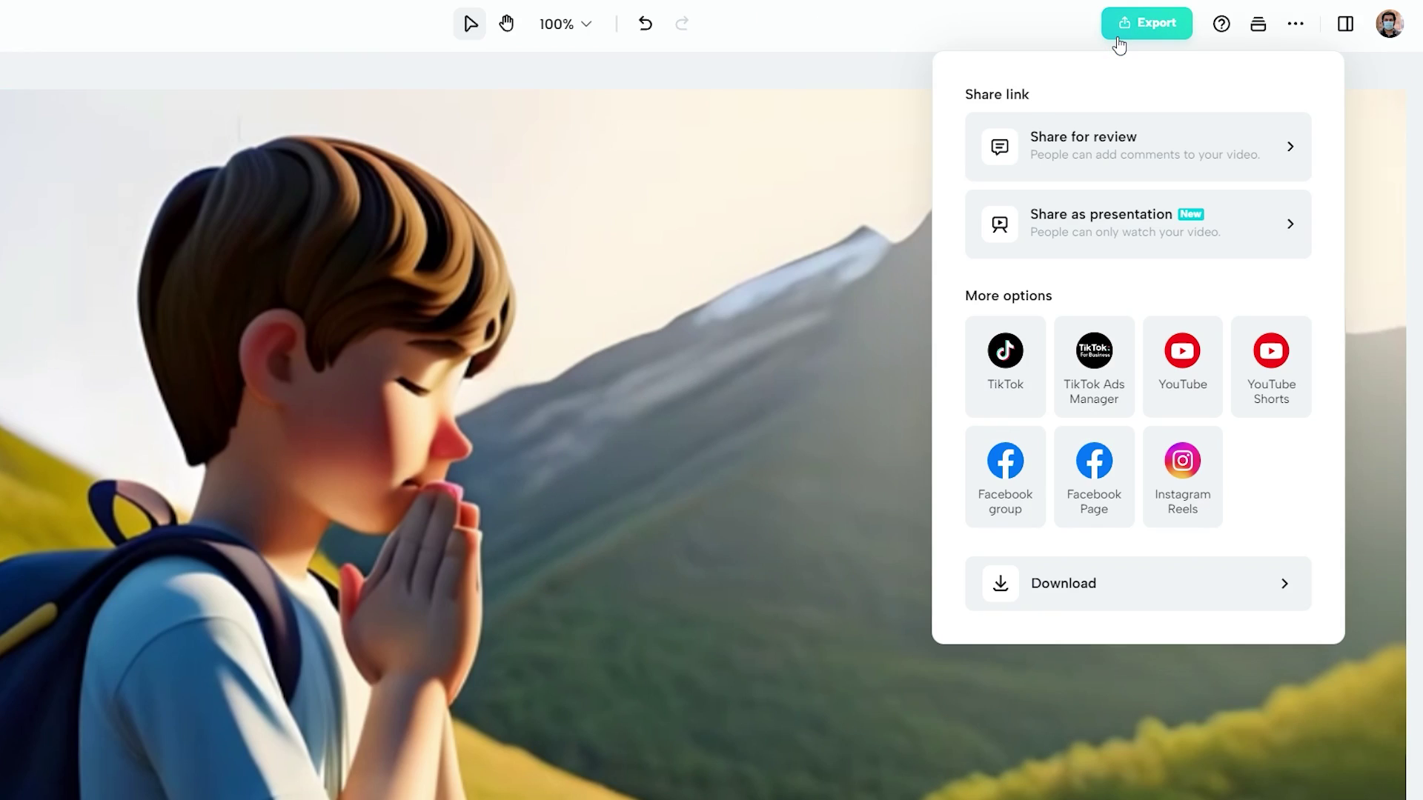
click(1064, 597)
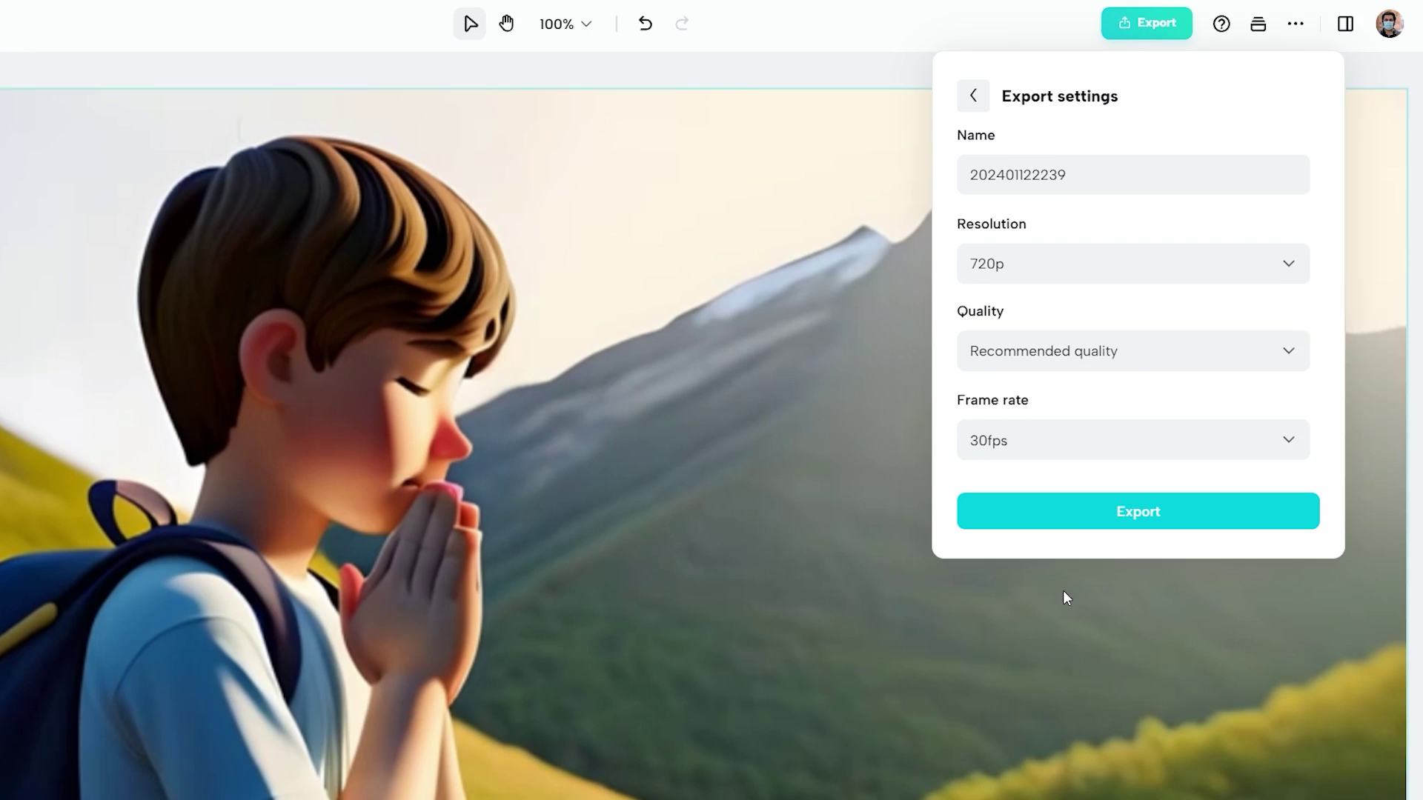